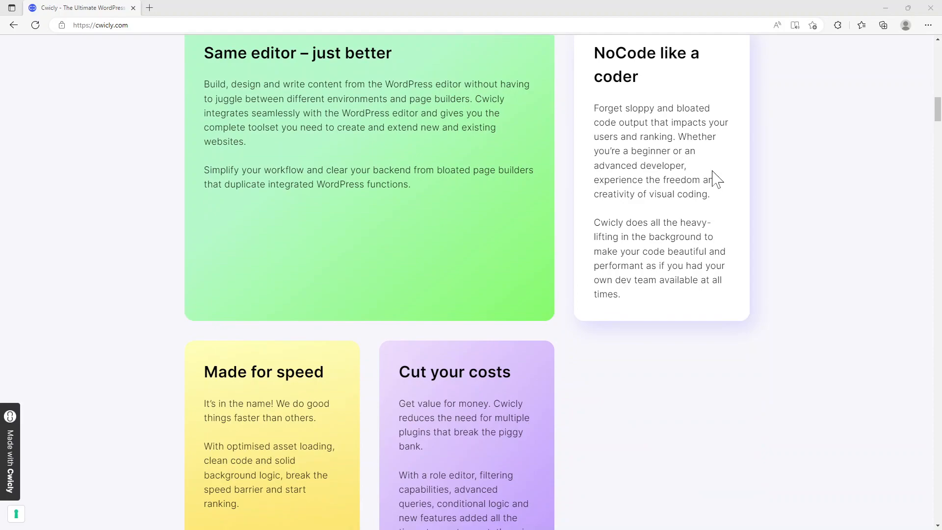
Look through the Cwicly homepage, covering its features, design library, pricing plans, F.A.Q. and footer links
scroll(717, 179, "down", 13)
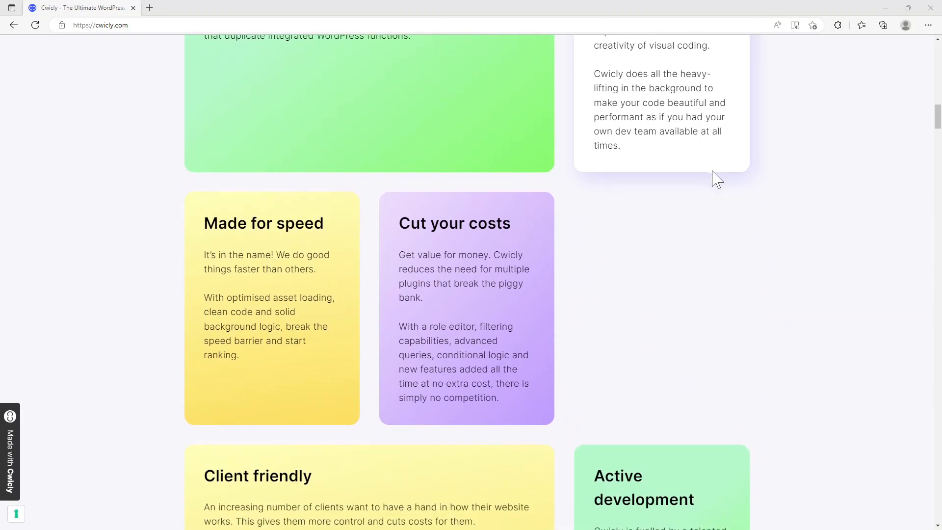
scroll(717, 179, "down", 12)
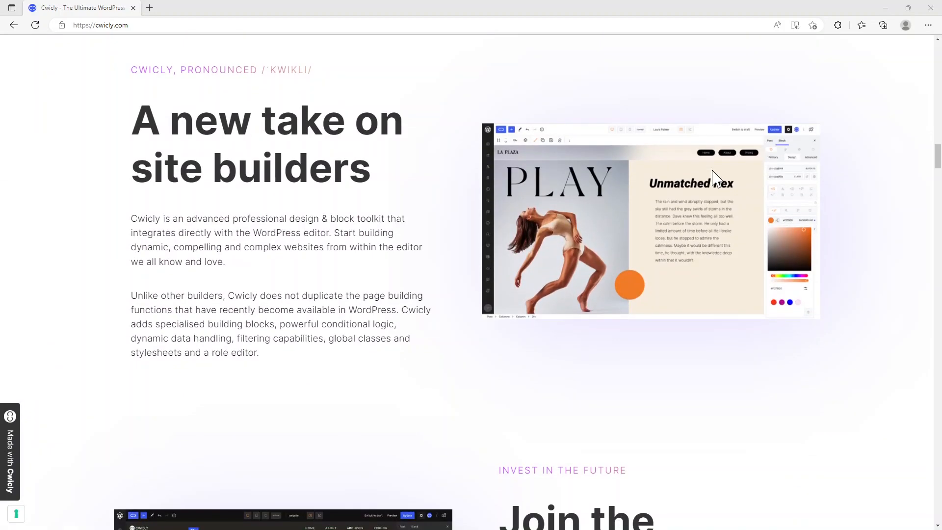
scroll(717, 179, "down", 12)
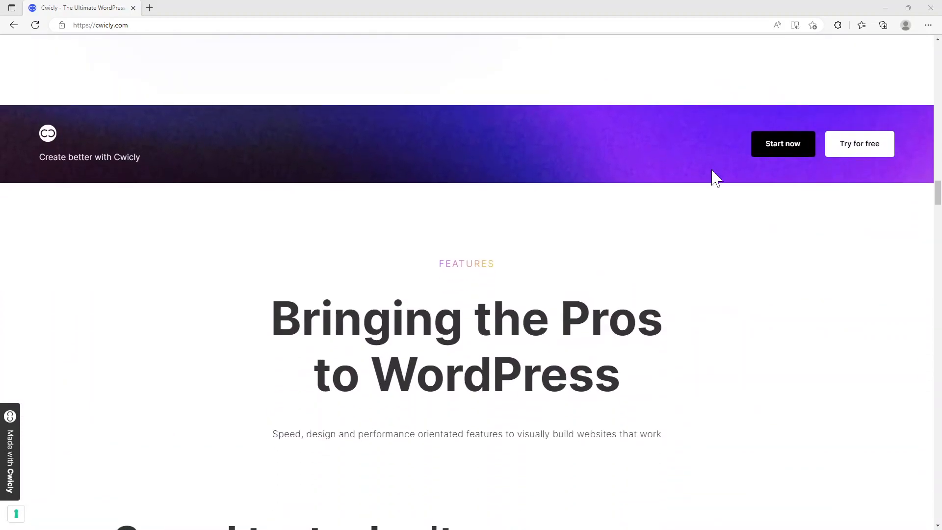
scroll(717, 179, "down", 12)
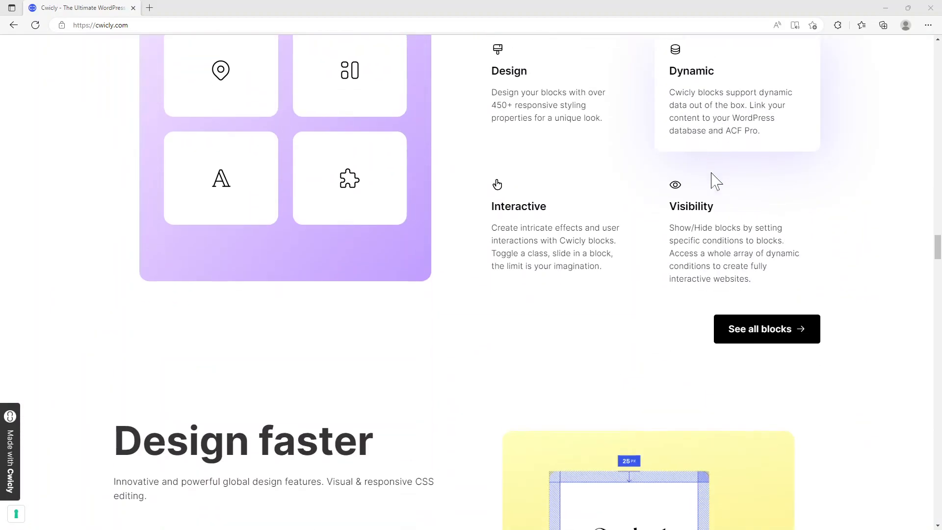
scroll(717, 179, "down", 12)
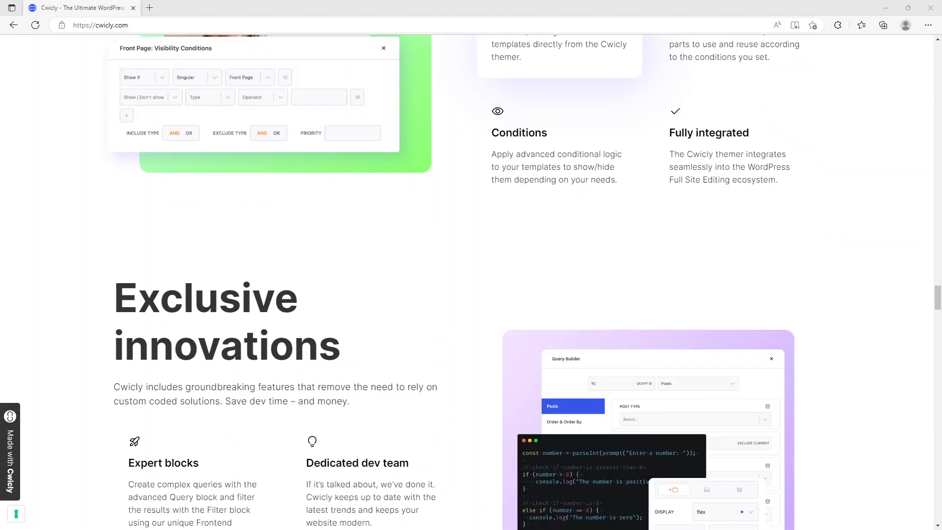
scroll(718, 185, "down", 4)
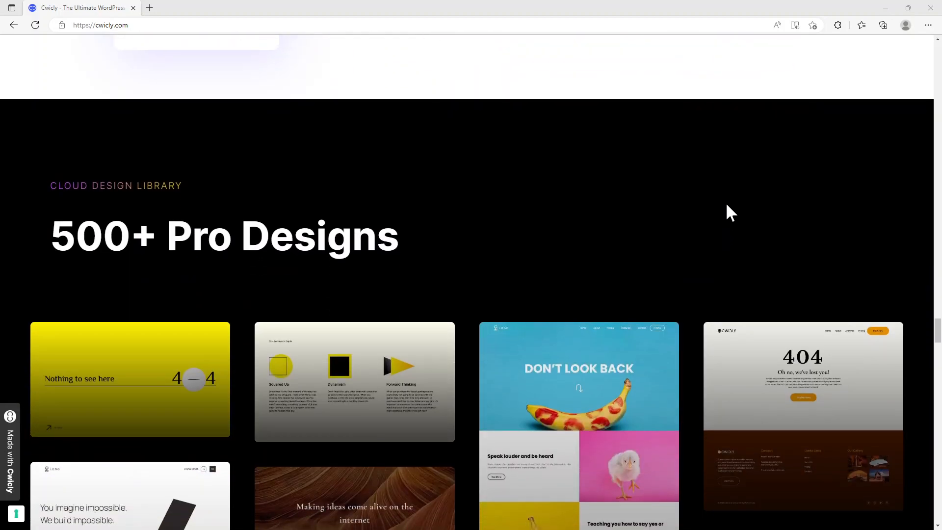
scroll(726, 205, "down", 5)
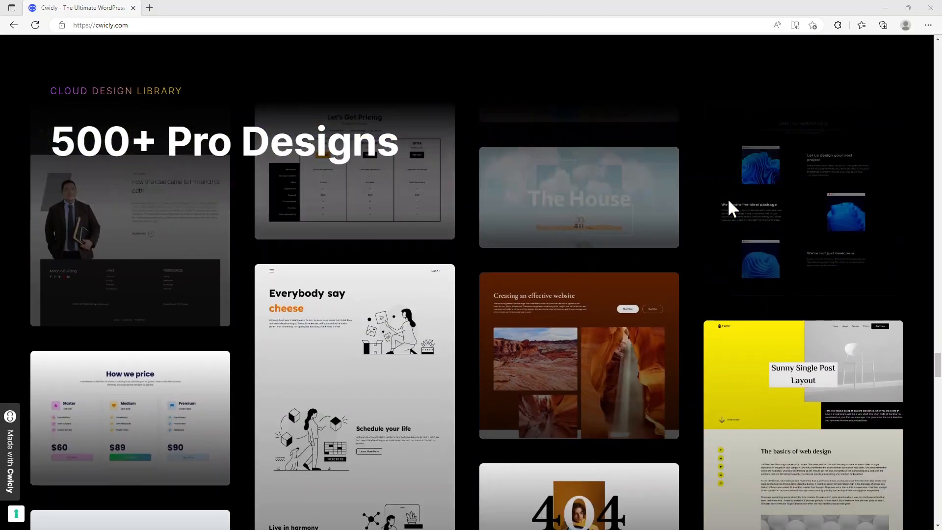
scroll(728, 198, "down", 10)
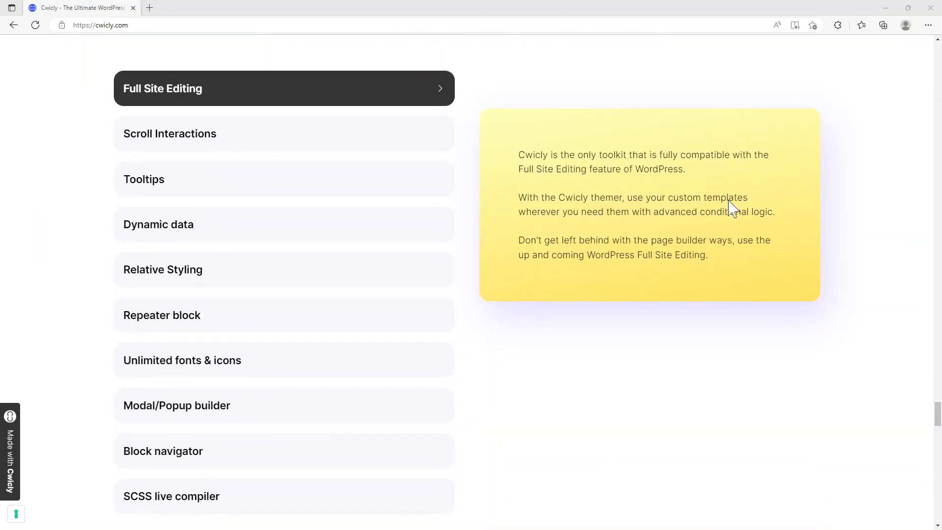
scroll(732, 208, "down", 7)
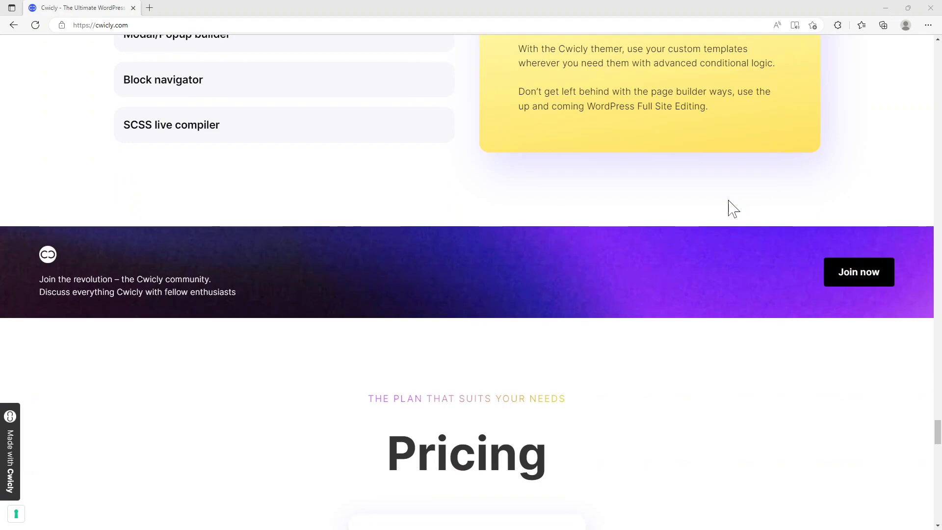
scroll(732, 207, "down", 9)
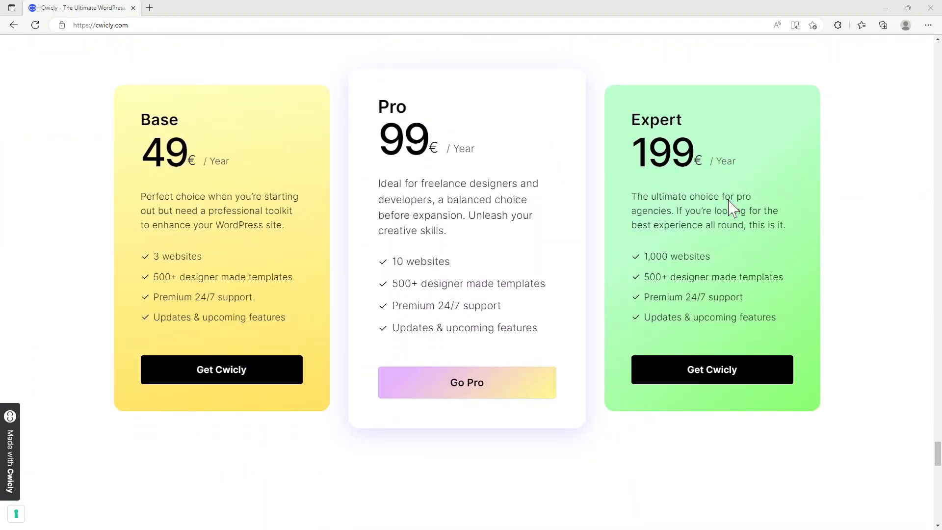
scroll(729, 201, "down", 15)
scroll(732, 208, "down", 7)
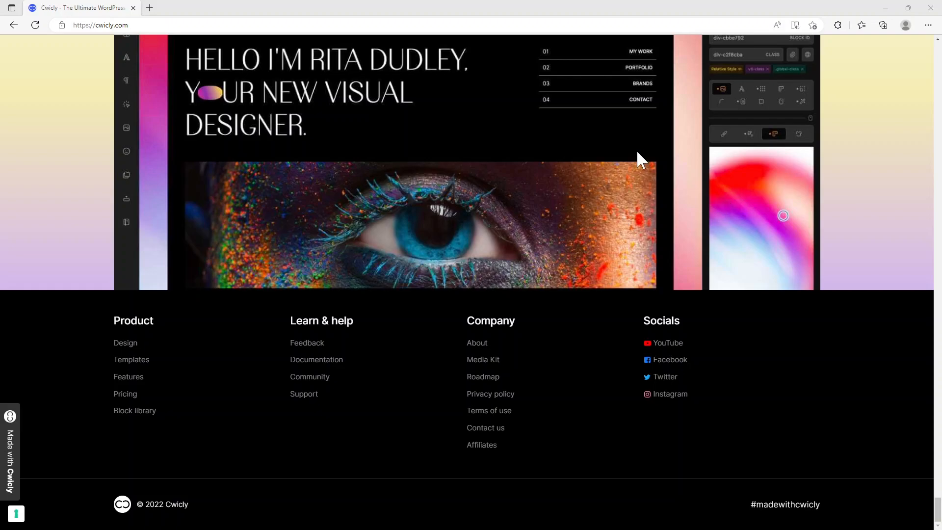
scroll(639, 180, "up", 15)
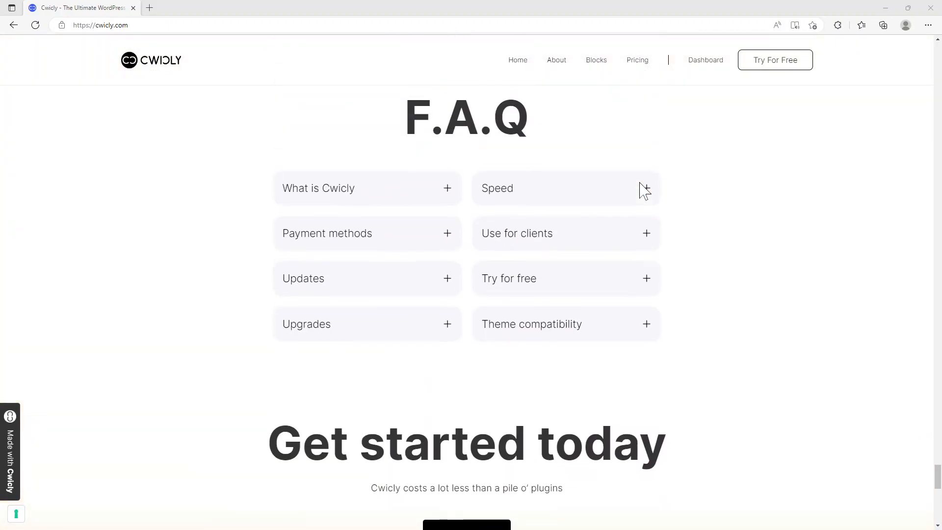
scroll(640, 196, "up", 15)
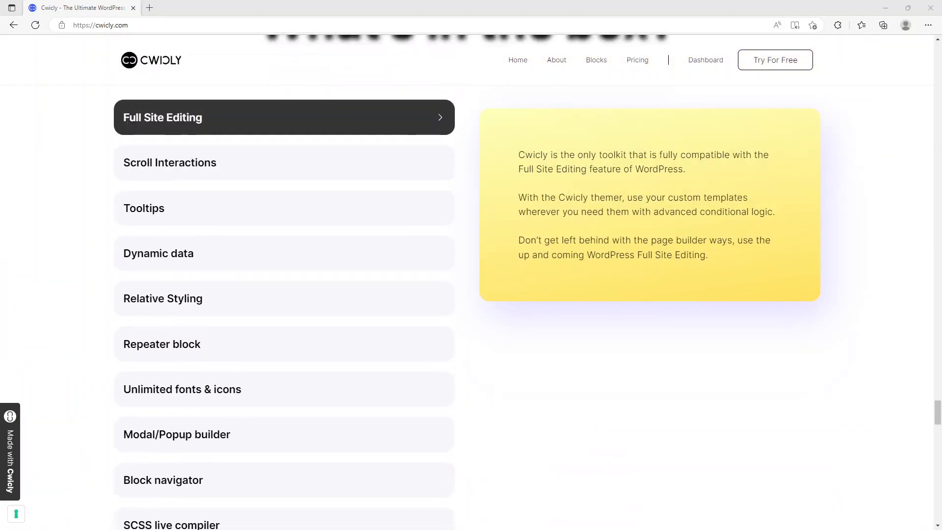
scroll(643, 196, "up", 10)
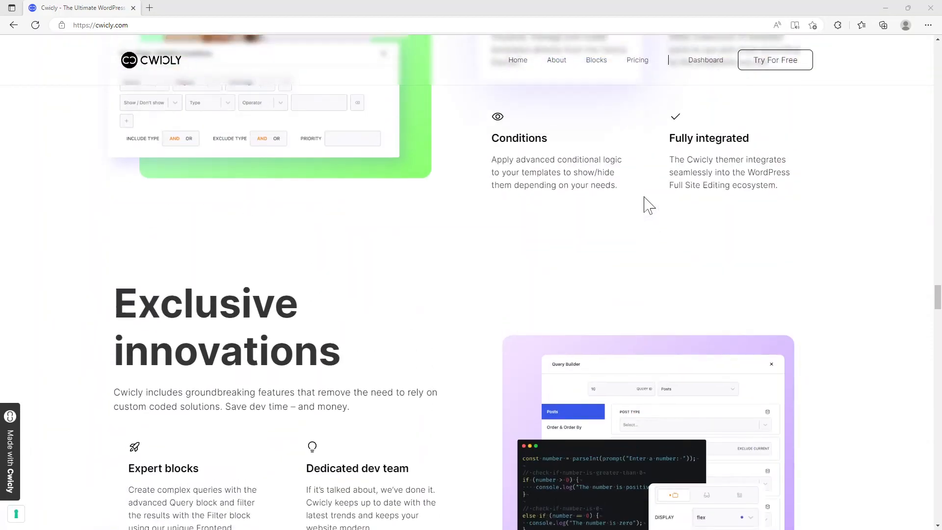
scroll(647, 205, "up", 15)
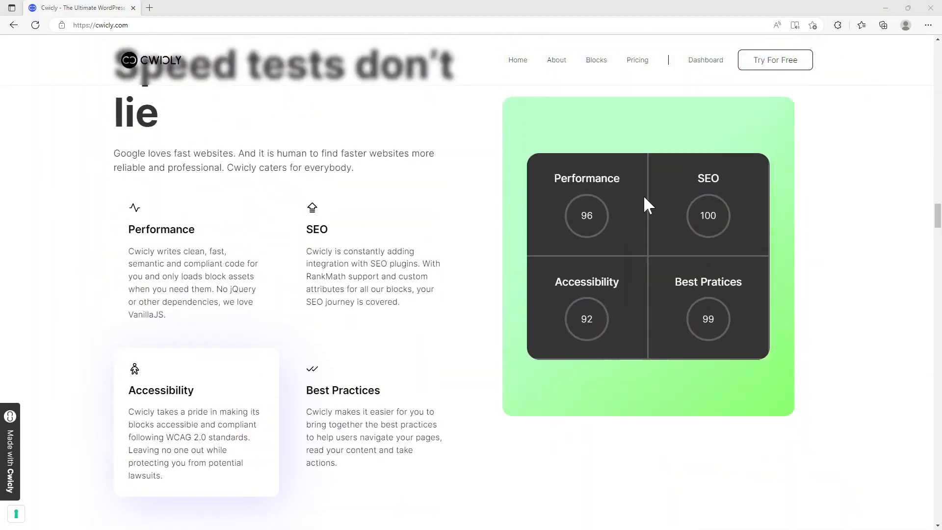
scroll(645, 204, "up", 15)
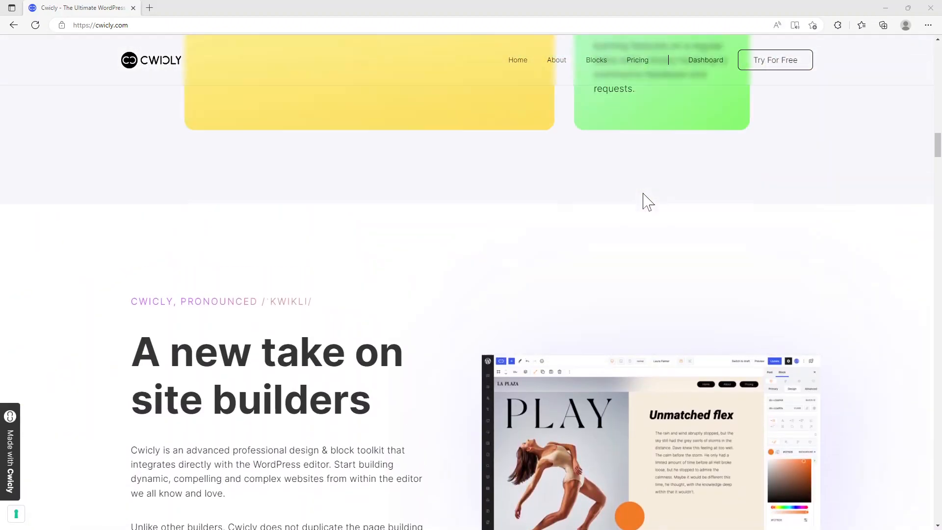
scroll(662, 196, "up", 12)
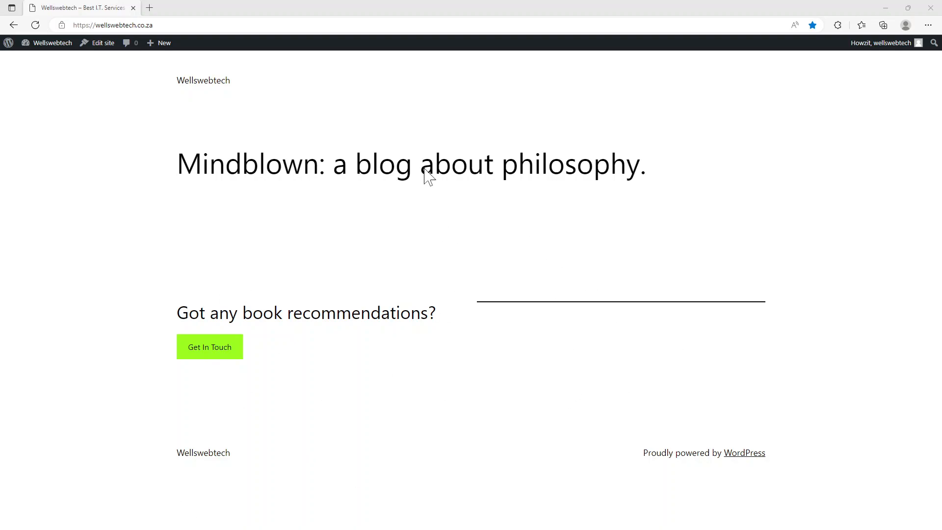
Switch to the Wellswebtech WordPress admin and view the installed themes
mouse_move(9, 47)
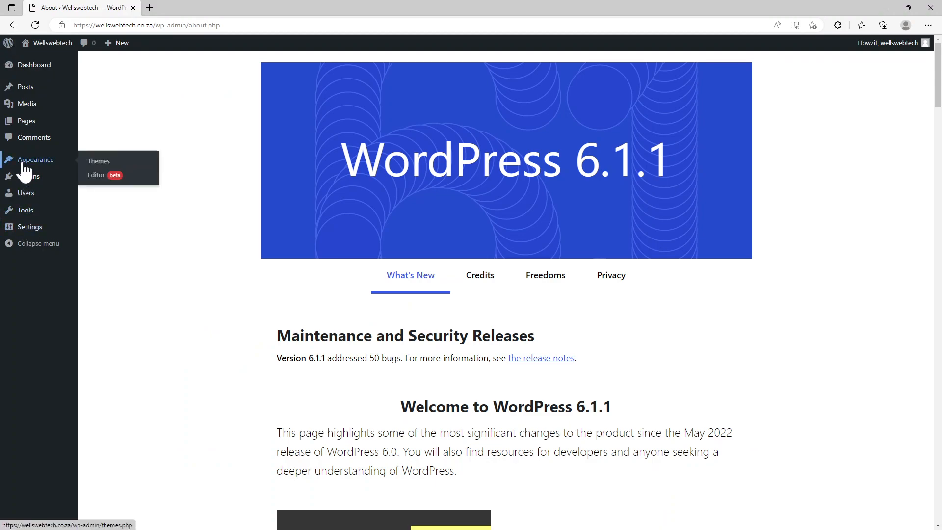
left_click(101, 164)
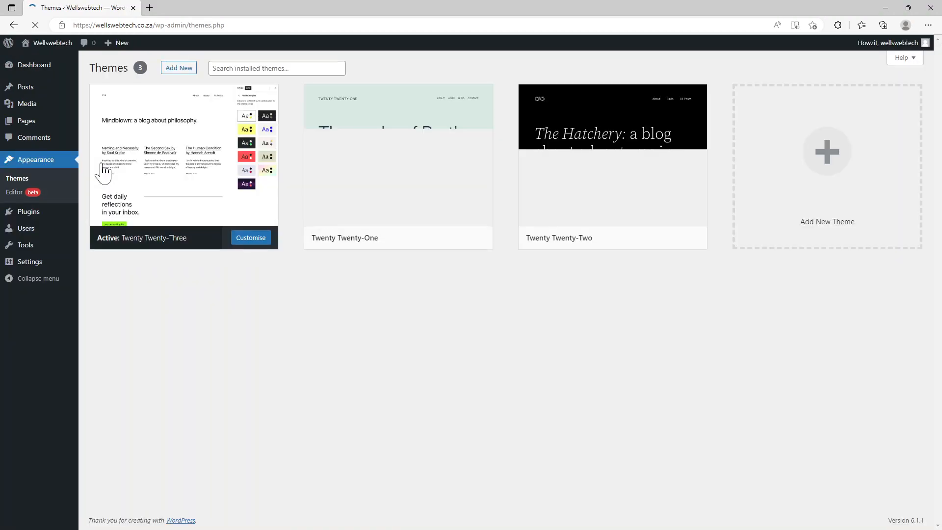
mouse_move(222, 193)
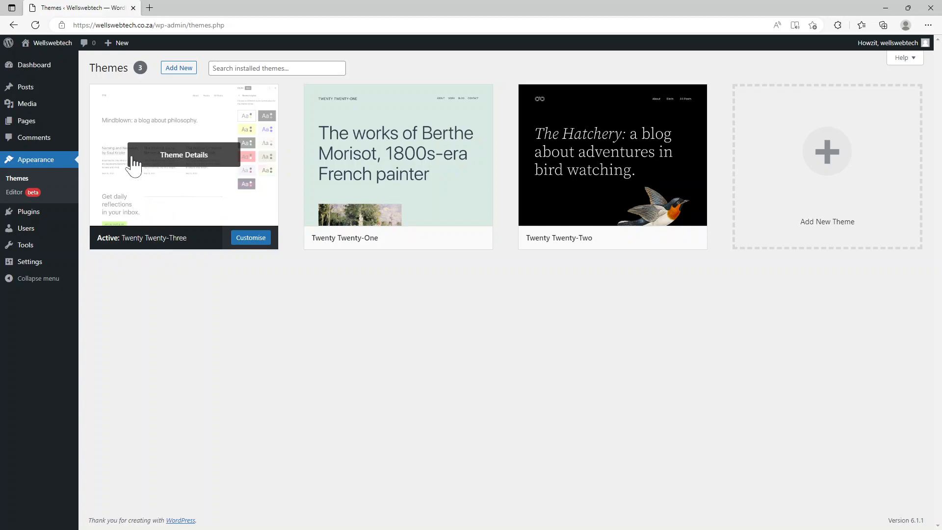
Open the site editor for the active Twenty Twenty-Three theme and review its list of templates
left_click(14, 193)
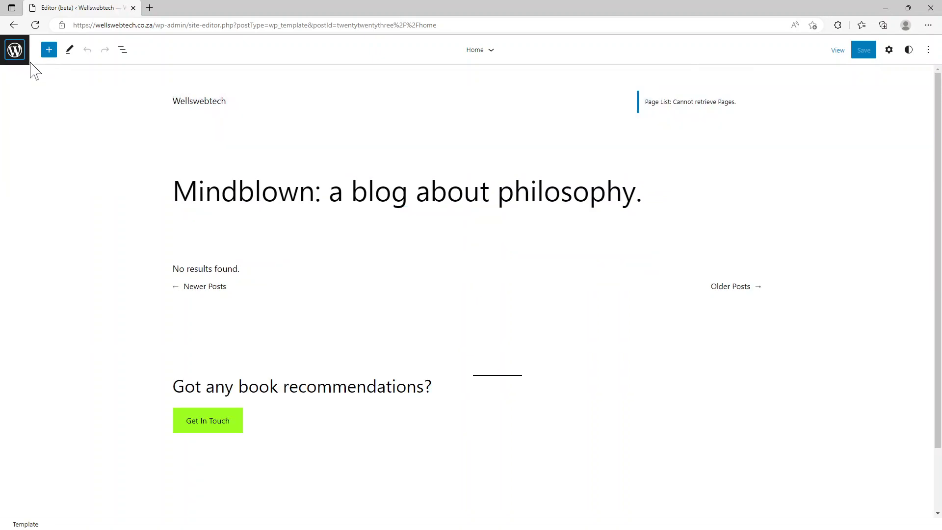
left_click(15, 50)
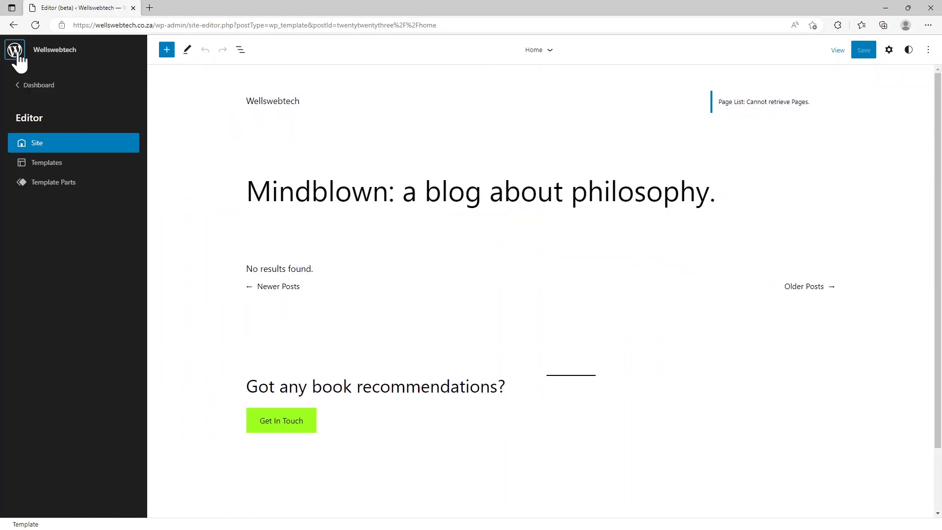
left_click(51, 165)
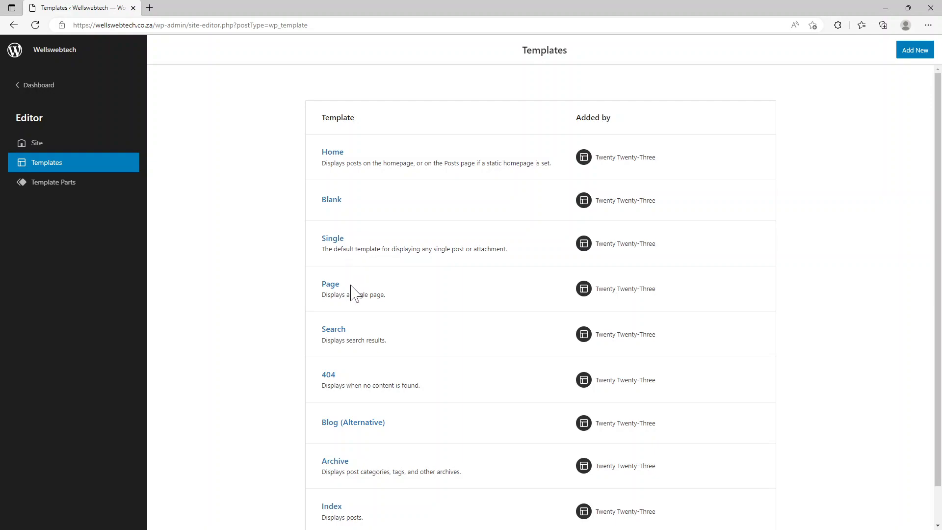
scroll(427, 417, "down", 1)
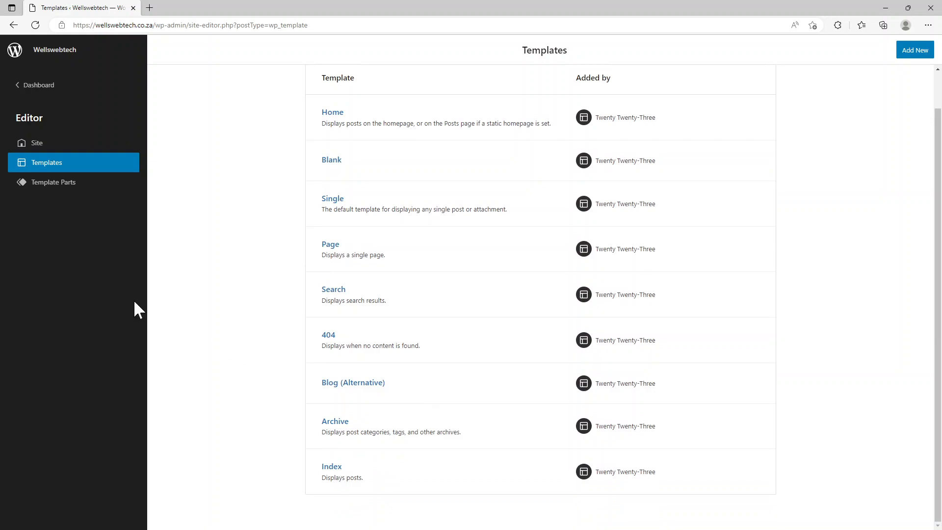
Examine the theme's template parts and the site's home view, and go back over the template list
left_click(49, 187)
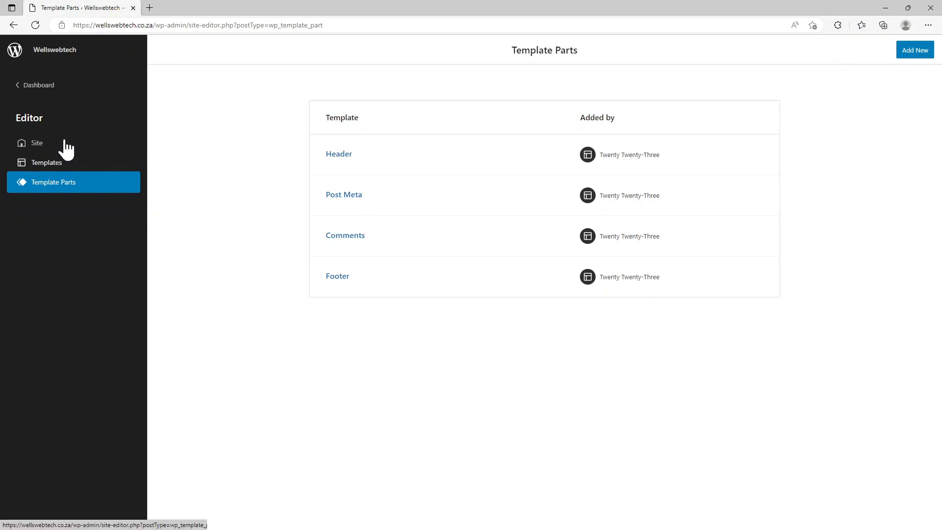
left_click(45, 144)
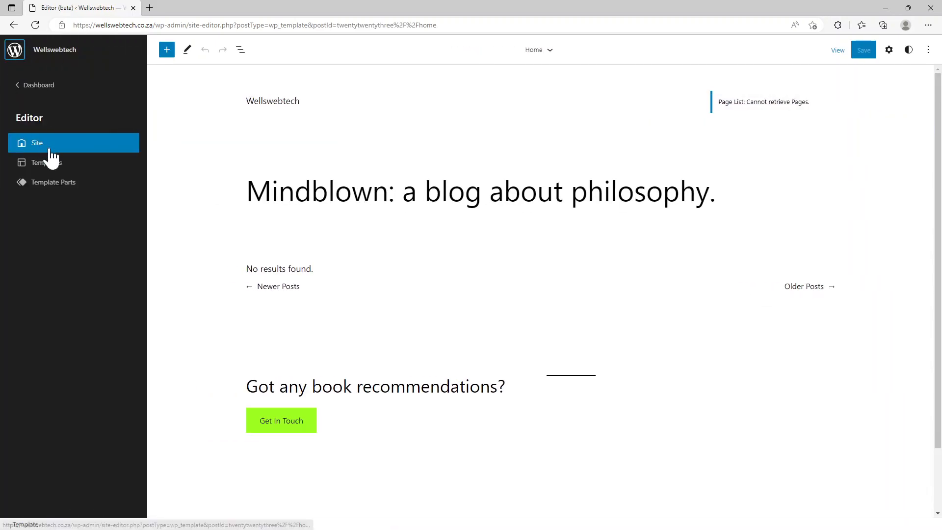
left_click(47, 163)
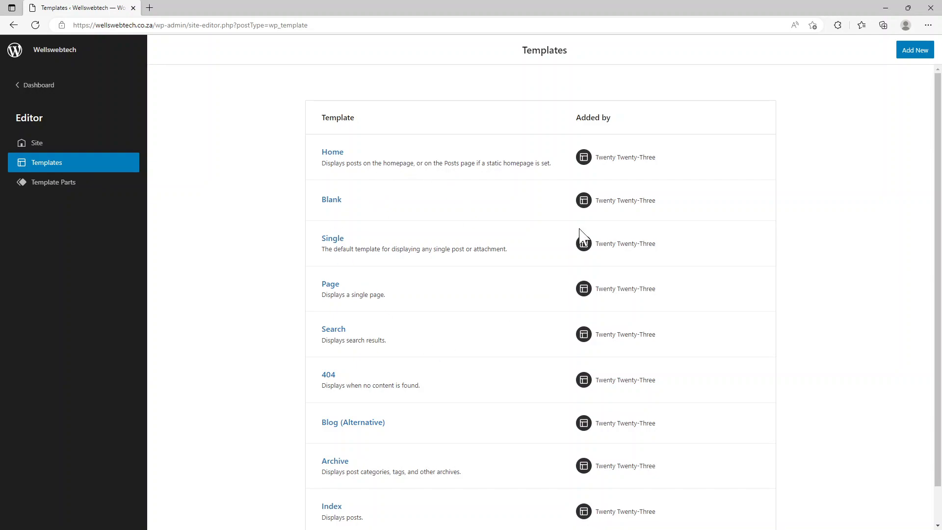
scroll(494, 349, "down", 1)
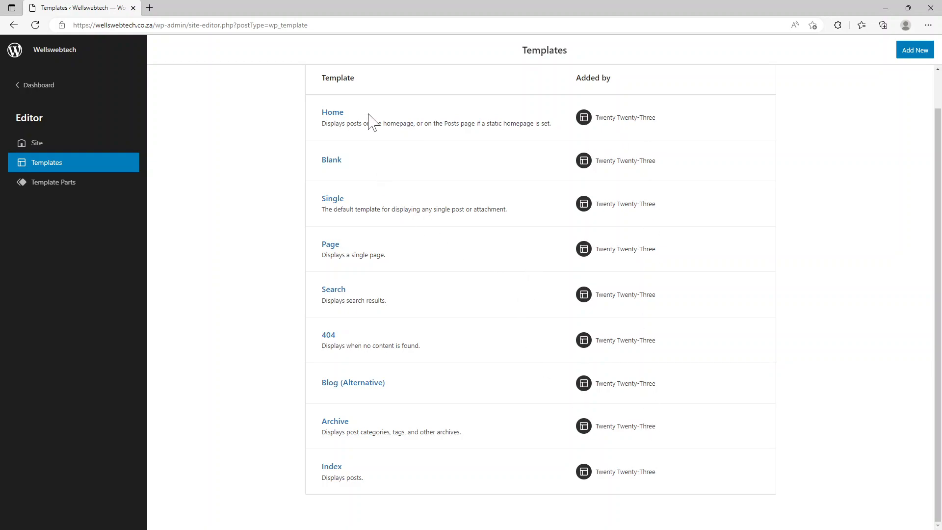
scroll(378, 140, "up", 1)
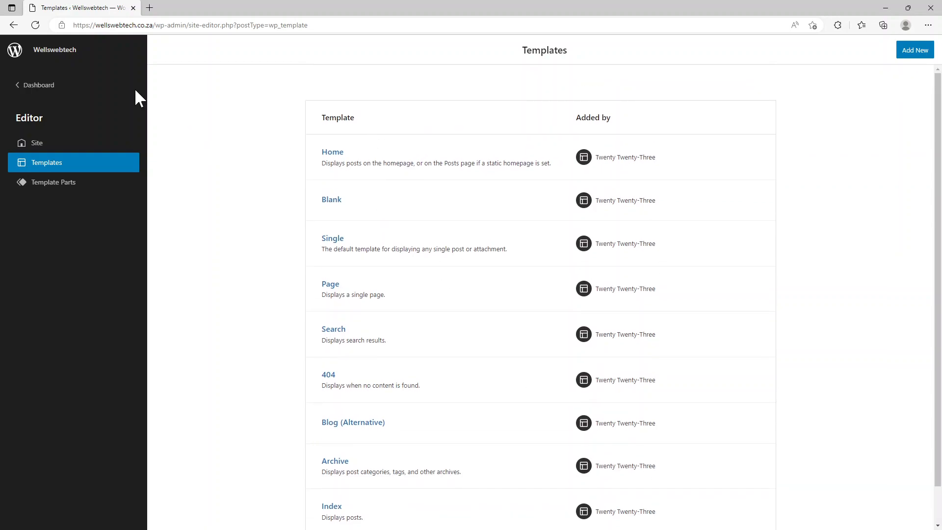
Leave the site editor for the dashboard and search the add-themes directory for Cwicly
left_click(39, 87)
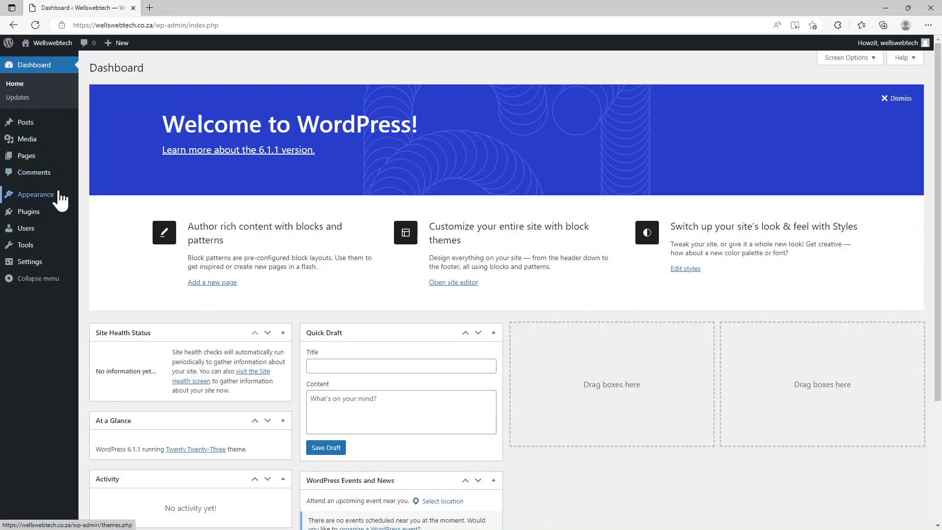
mouse_move(47, 199)
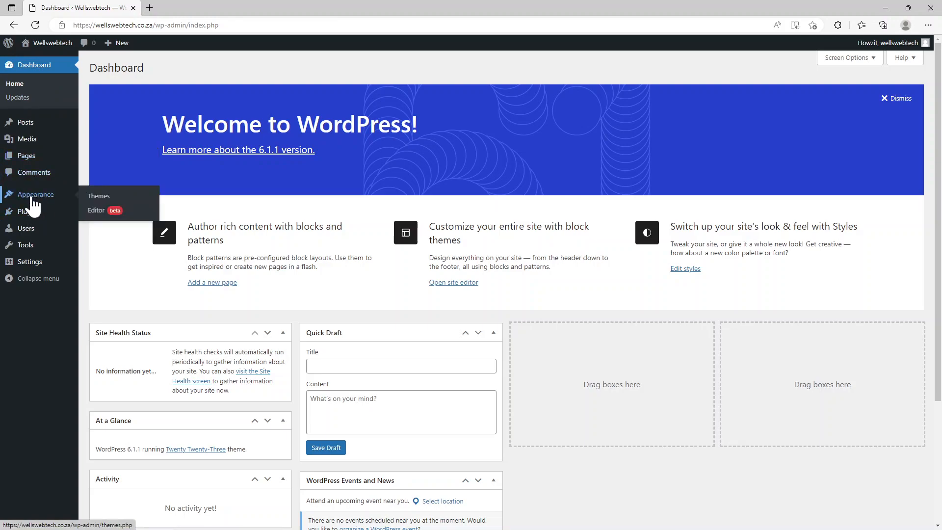
left_click(94, 197)
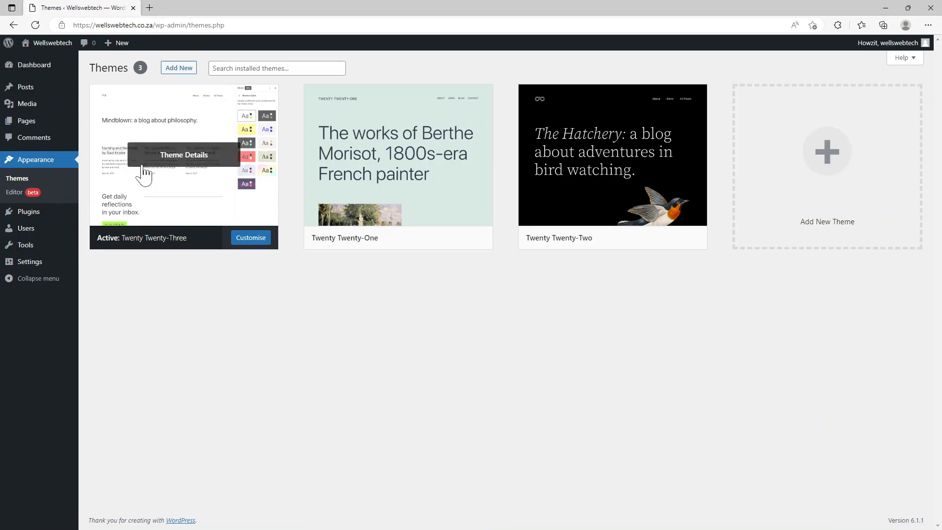
left_click(177, 70)
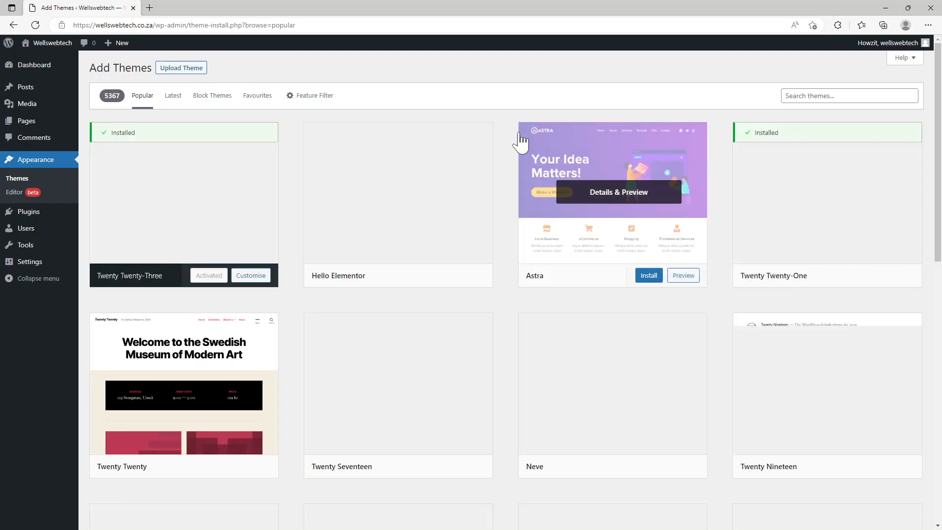
left_click(787, 95)
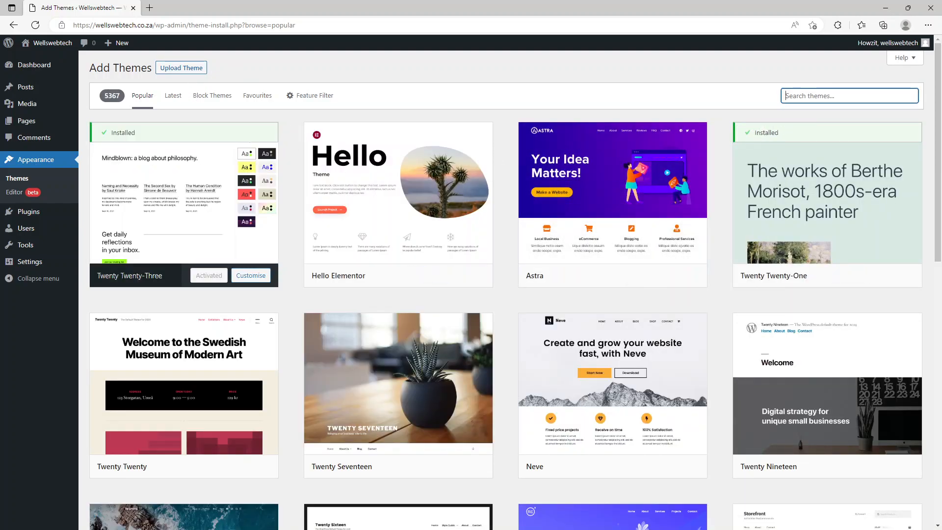
type("Cwicly")
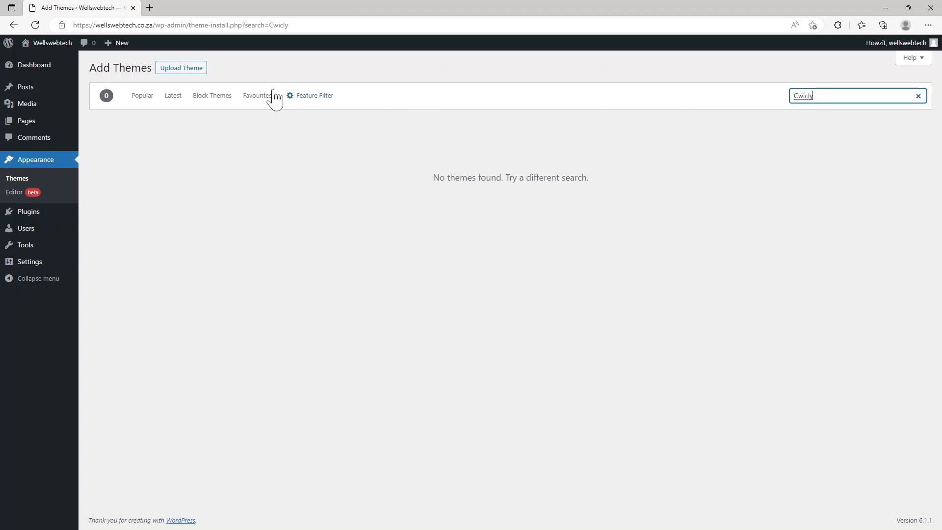
Upload cwicly_theme_v1.0.3 (1).zip from the Downloads folder as a theme and install it
left_click(193, 70)
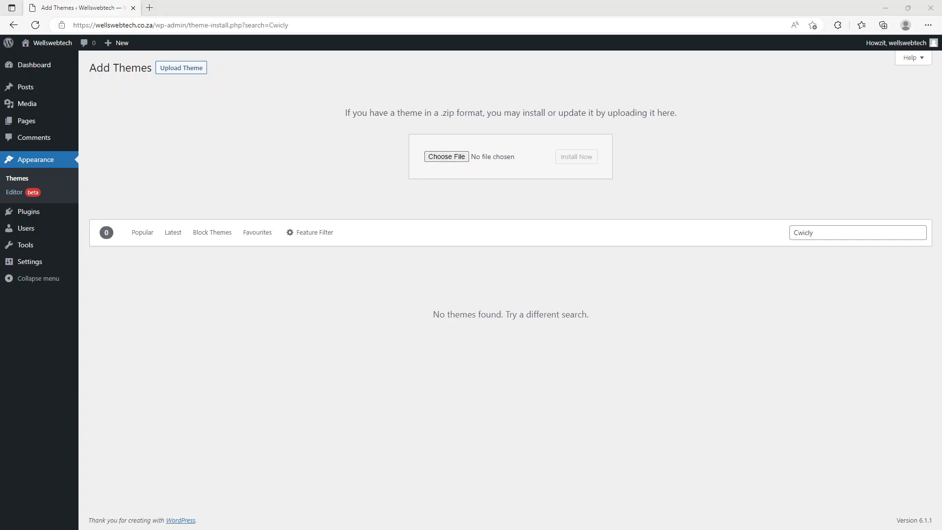
left_click(454, 159)
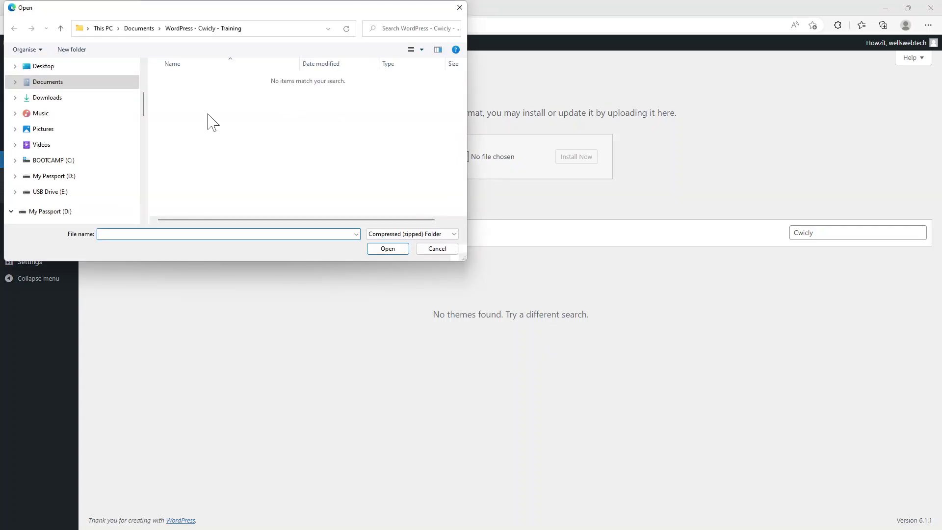
left_click(51, 100)
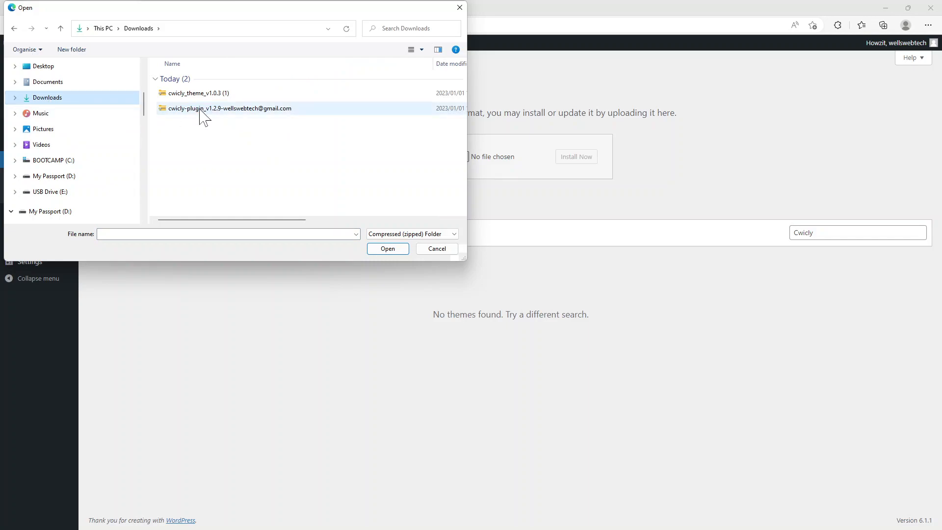
left_click(190, 94)
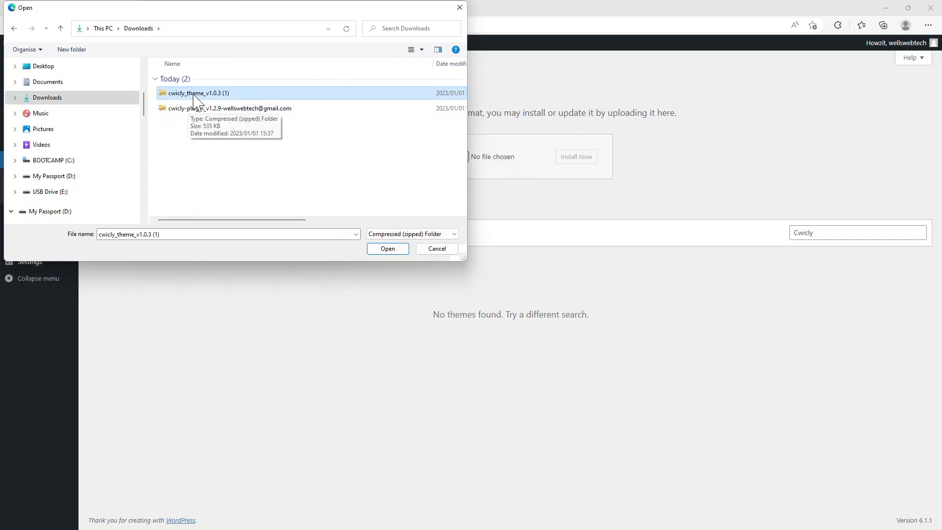
left_click(388, 249)
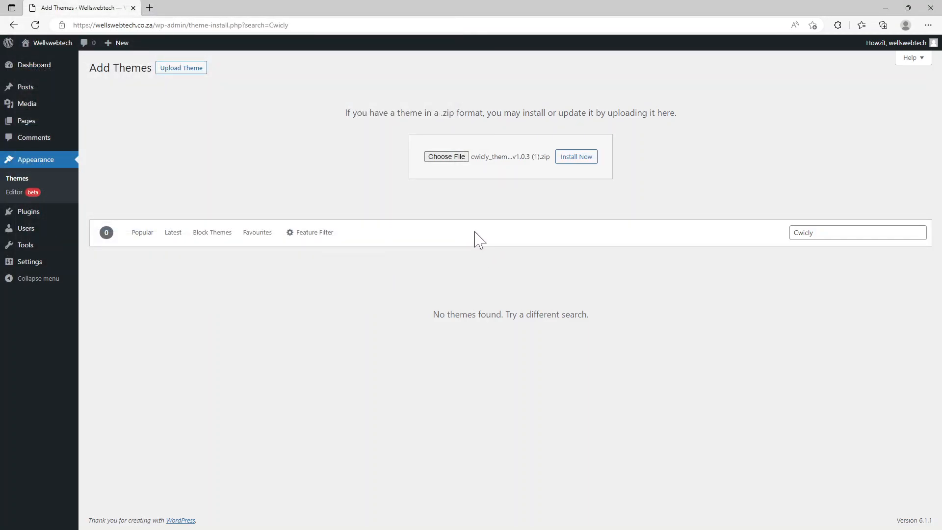
left_click(574, 158)
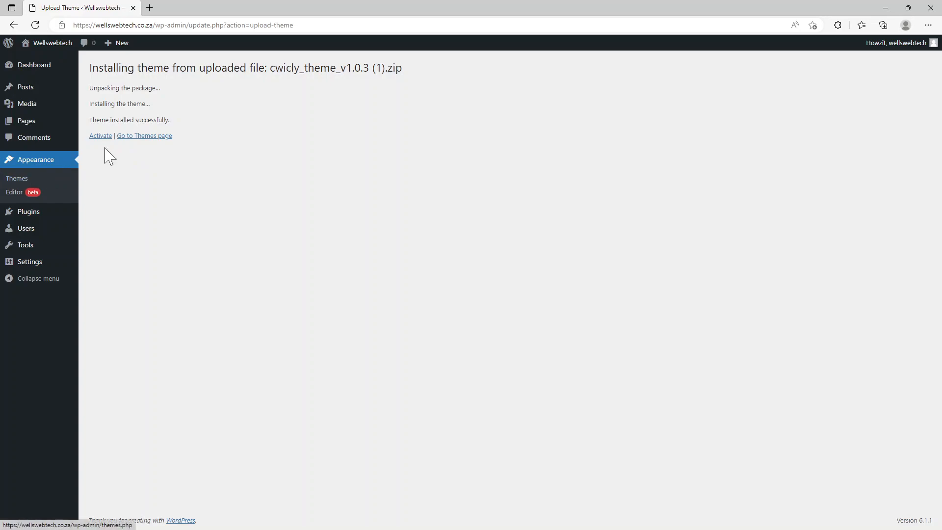
Go to the installed themes and activate the Cwicly Theme
left_click(132, 137)
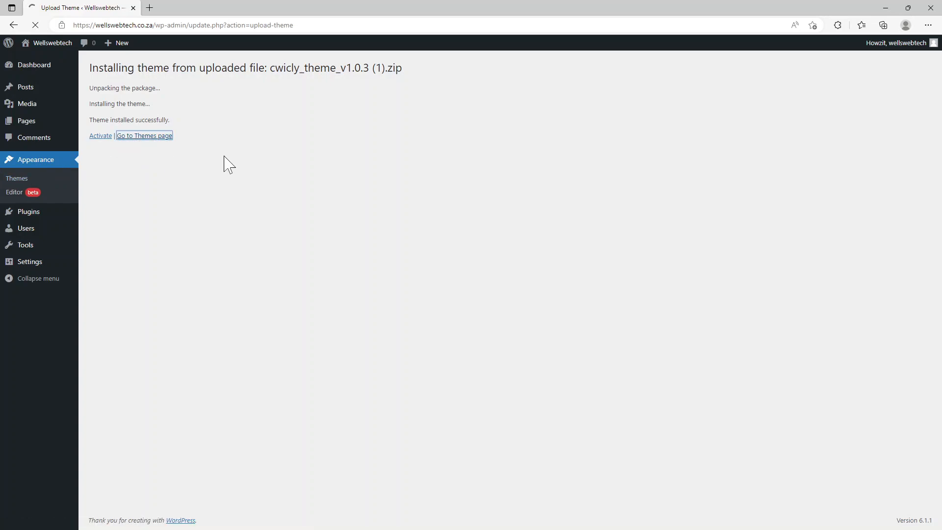
mouse_move(384, 130)
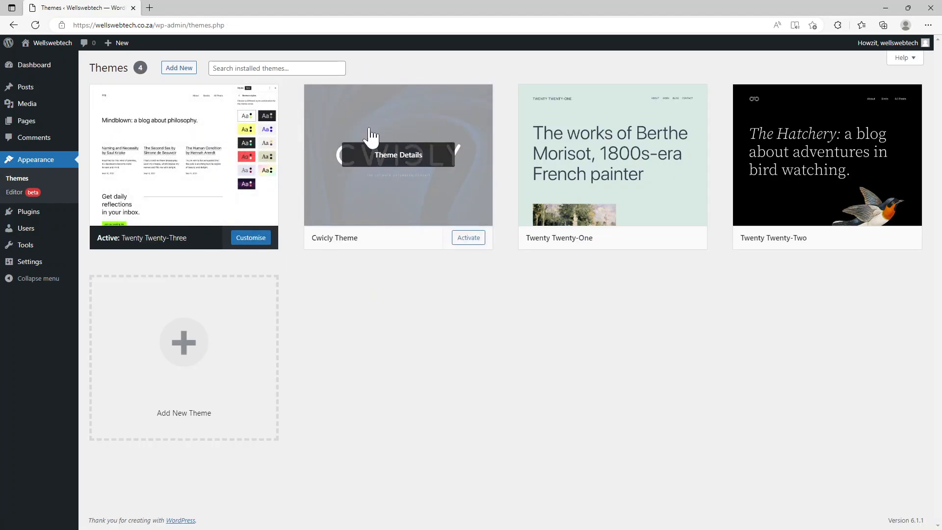
left_click(463, 240)
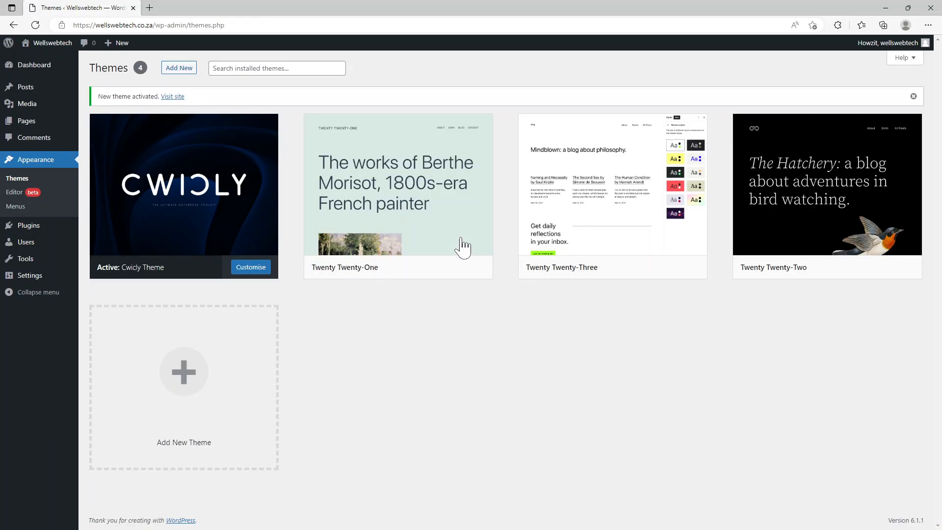
Review the Cwicly Theme's templates and template parts in the site editor, and return to the dashboard
left_click(16, 196)
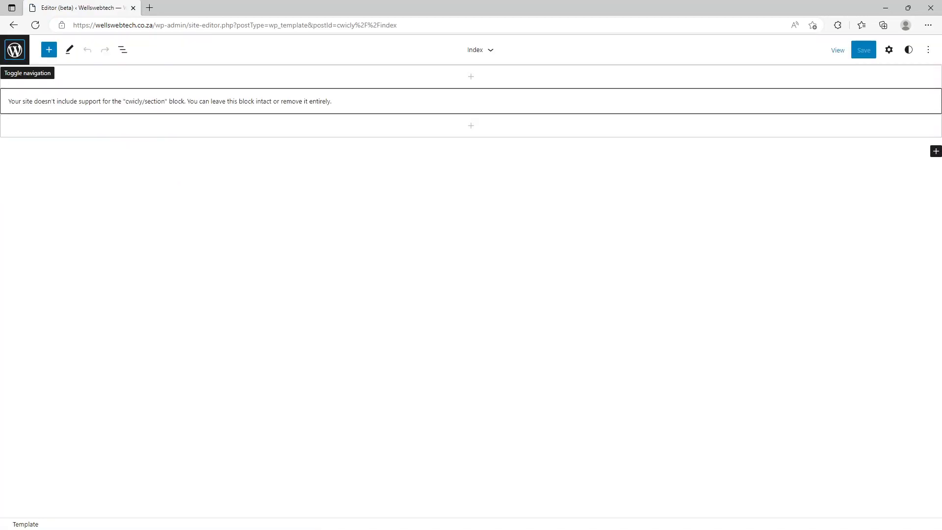
left_click(15, 52)
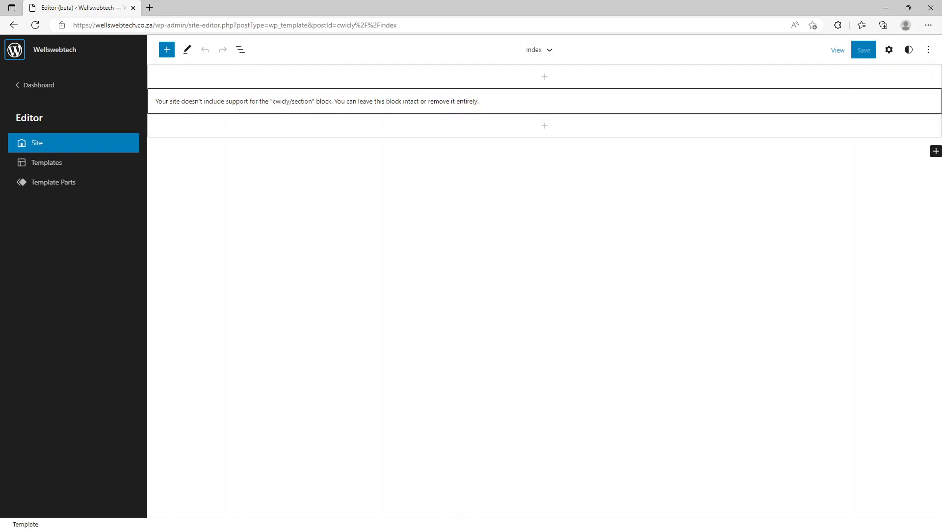
left_click(67, 169)
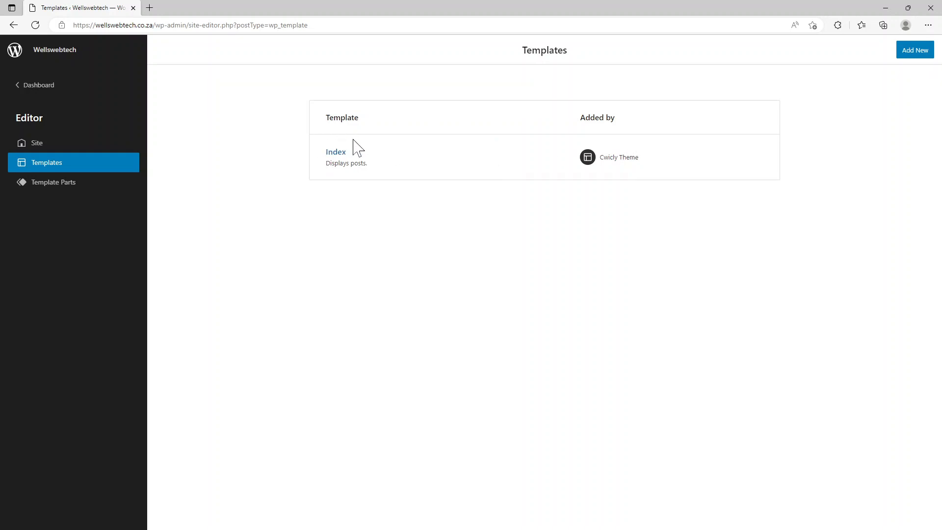
left_click(76, 184)
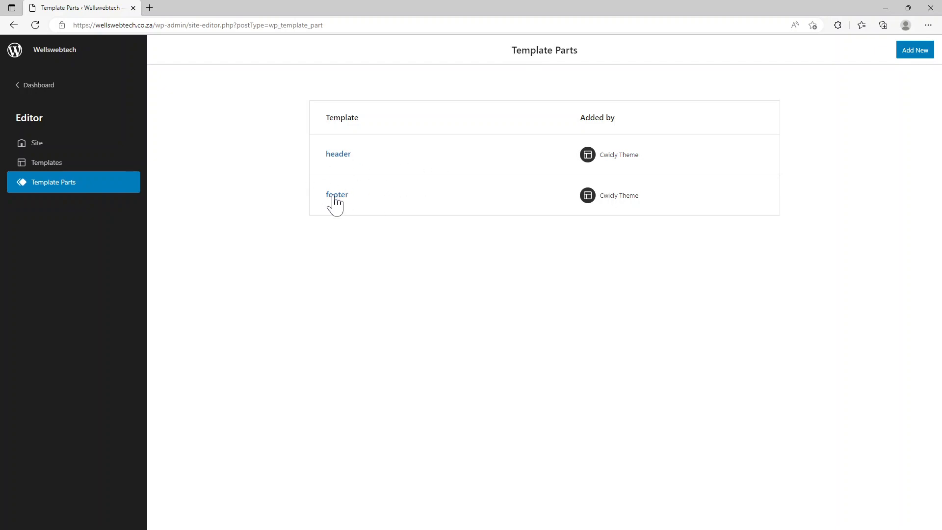
left_click(33, 87)
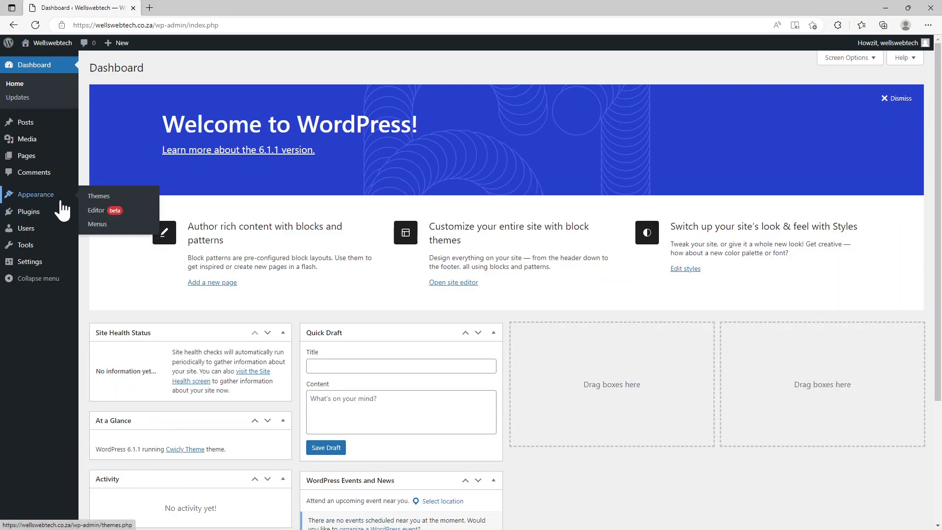
Upload the cwicly-plugin_v1.2.9 zip from the Downloads folder as a plugin, install it and activate it
mouse_move(33, 213)
left_click(106, 214)
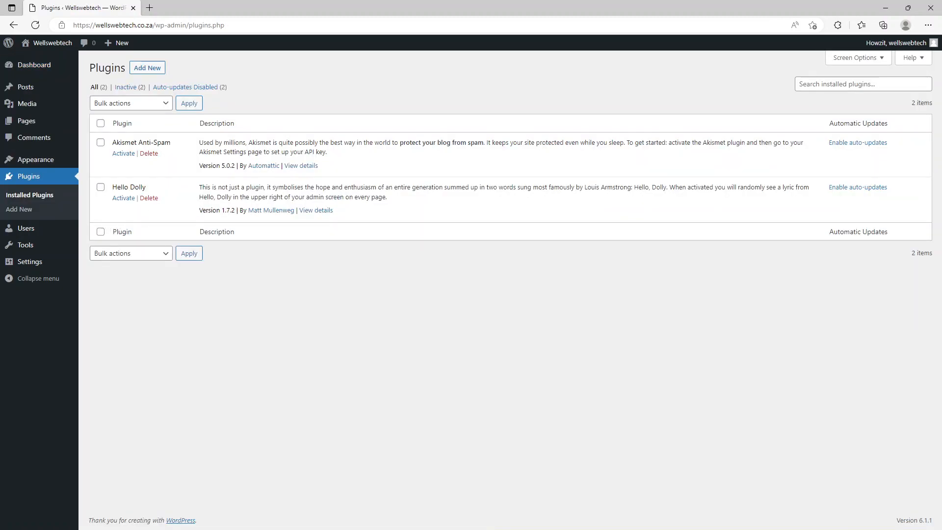
left_click(147, 68)
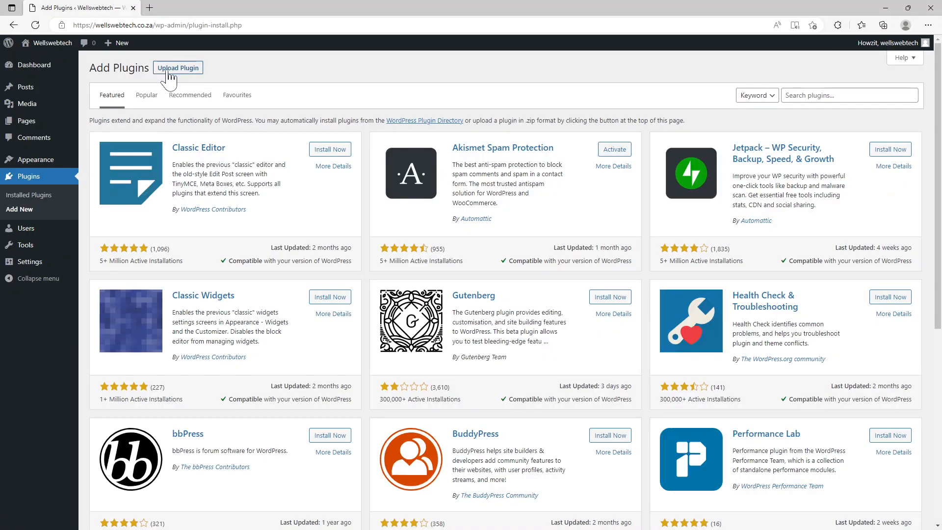
left_click(168, 70)
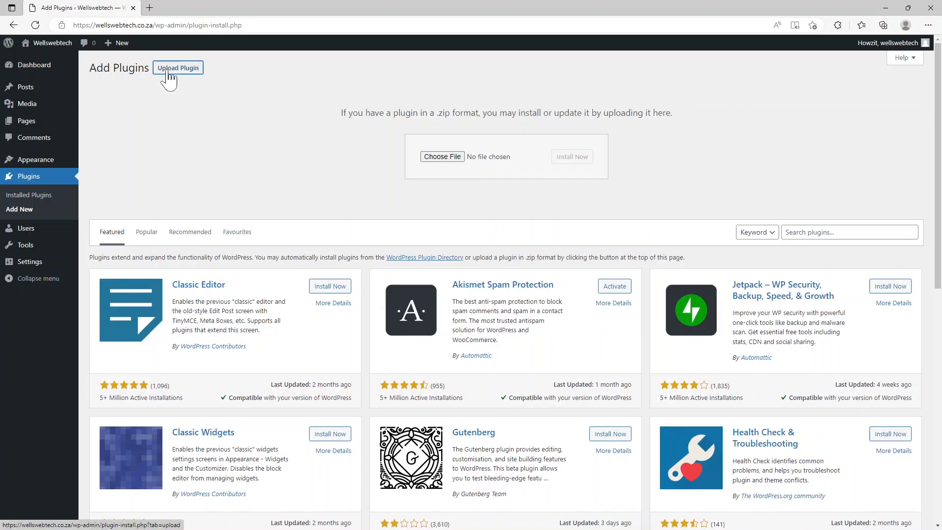
left_click(446, 156)
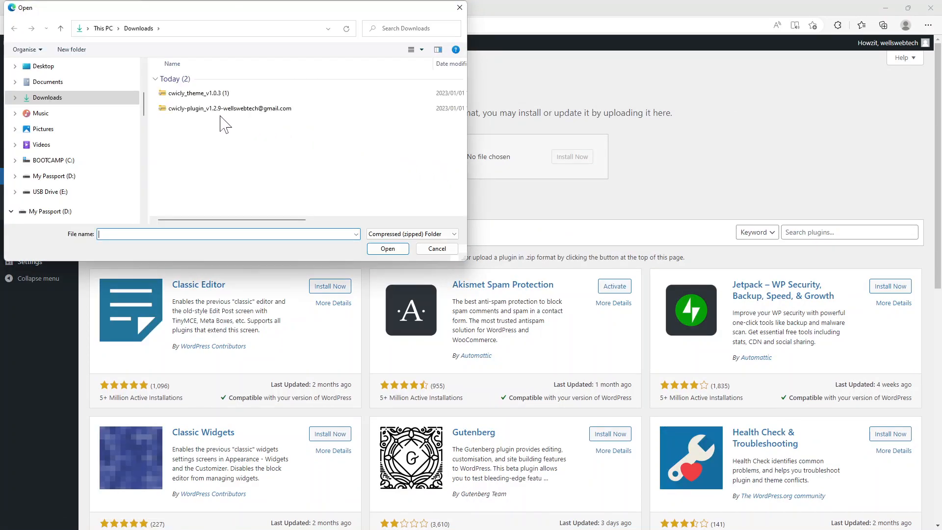
left_click(206, 109)
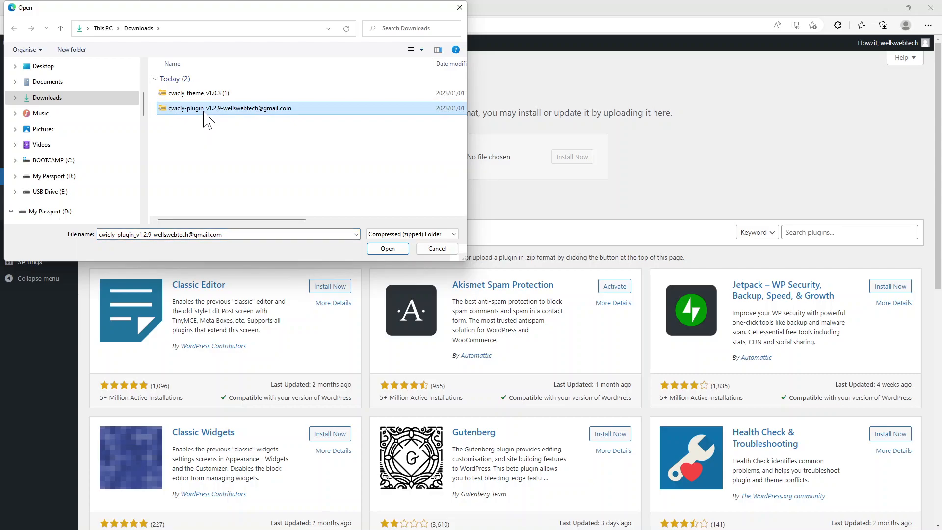
left_click(382, 248)
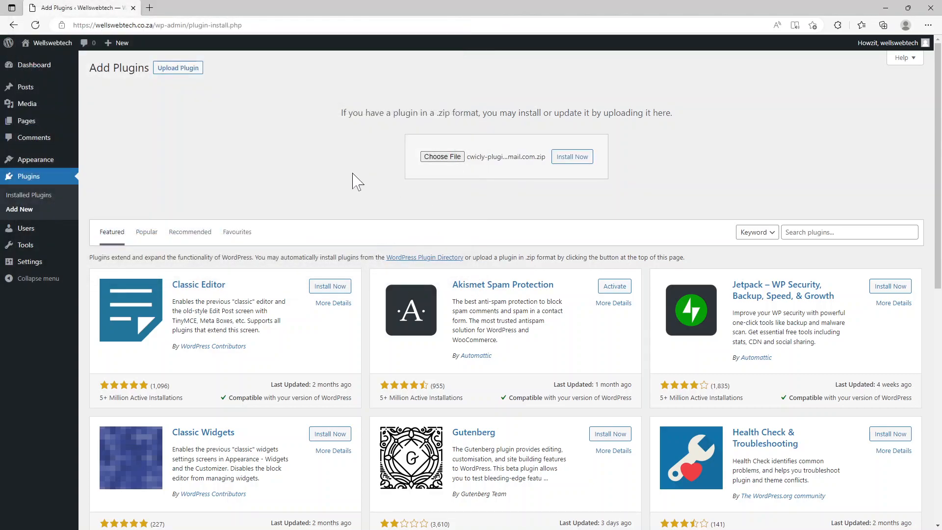
left_click(577, 158)
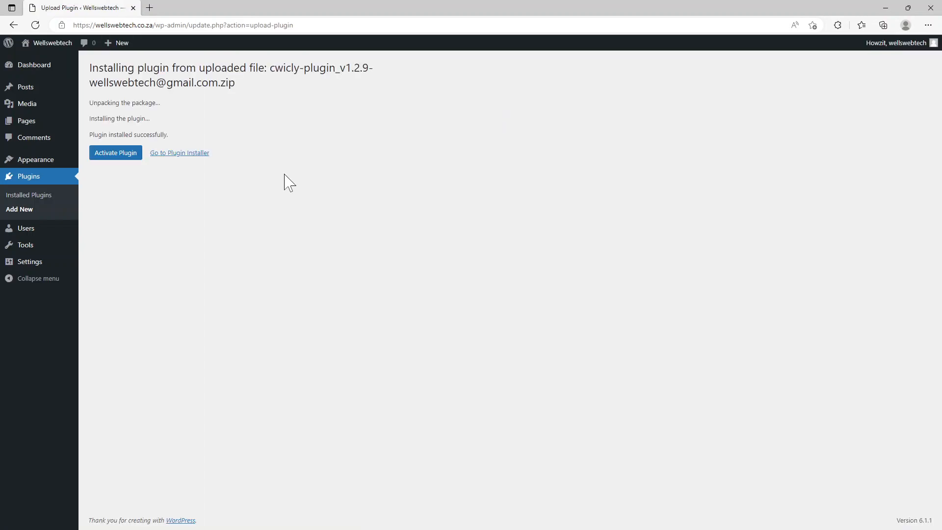
left_click(125, 154)
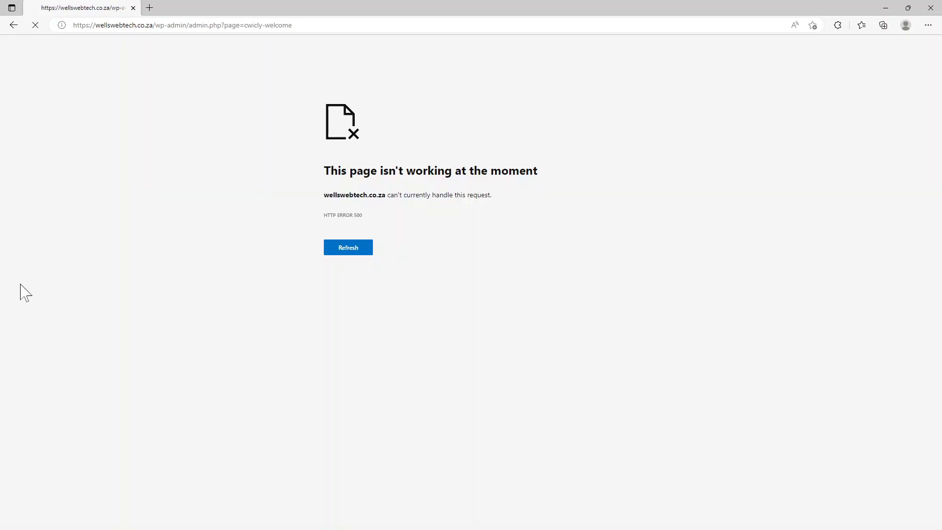
Try to get back into the admin by reloading the Cwicly welcome page and retrying the bare /wp-admin/ address
left_click(35, 25)
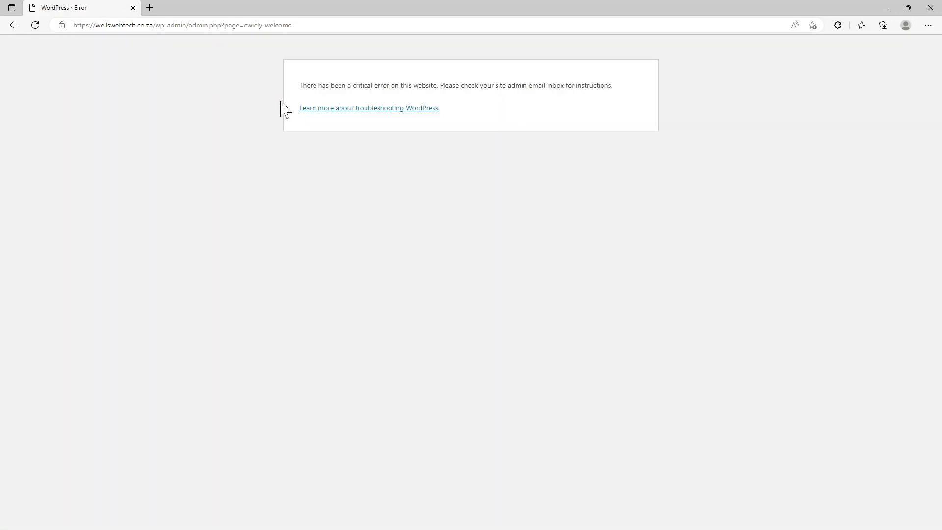
left_click(35, 27)
left_click(184, 26)
left_click(156, 25)
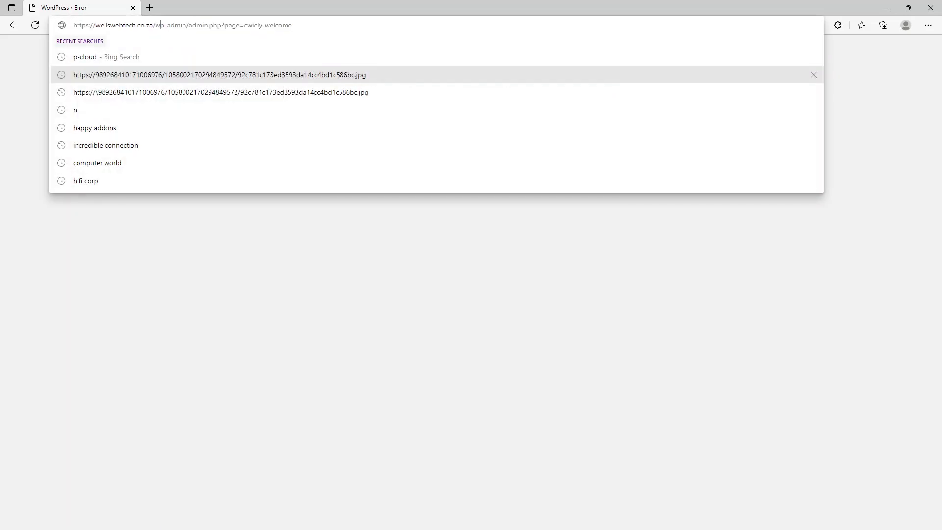
left_click_drag(189, 25, 292, 25)
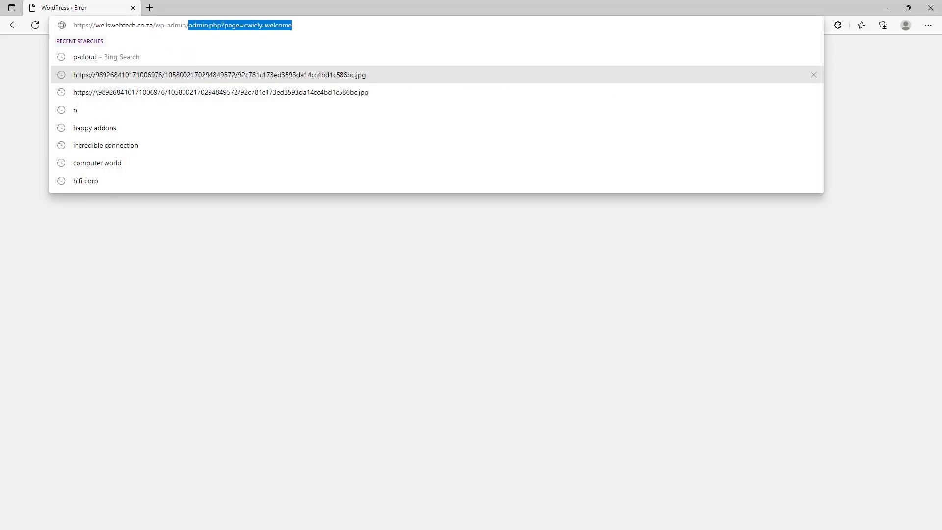
key("BackSpace")
key("Return")
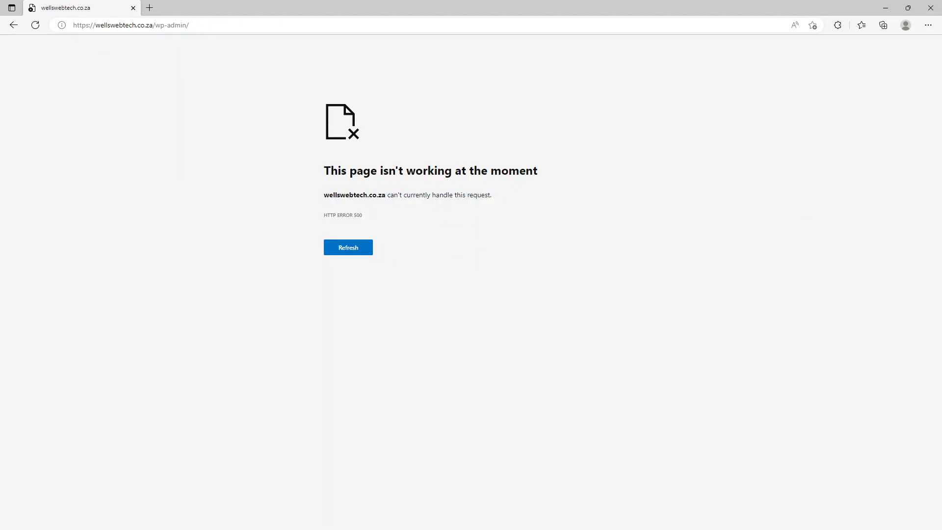
left_click(189, 27)
left_click(161, 26)
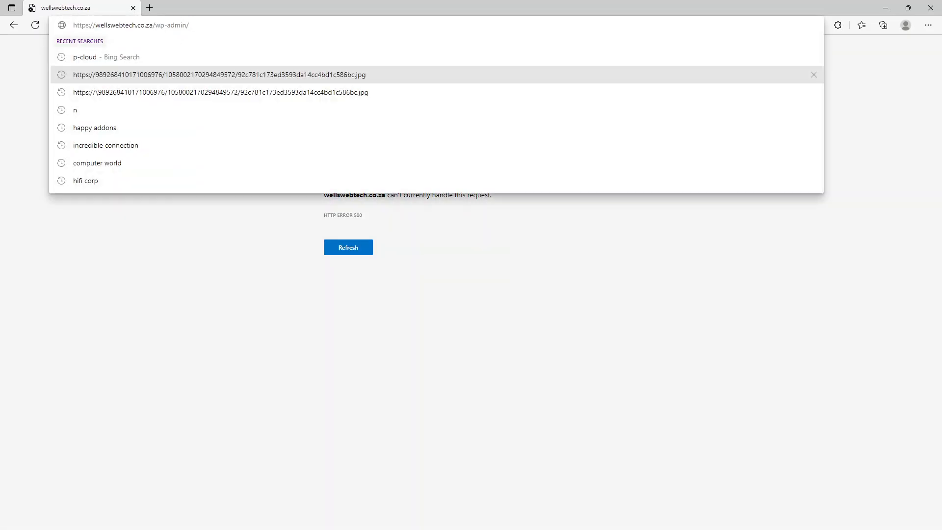
left_click(352, 251)
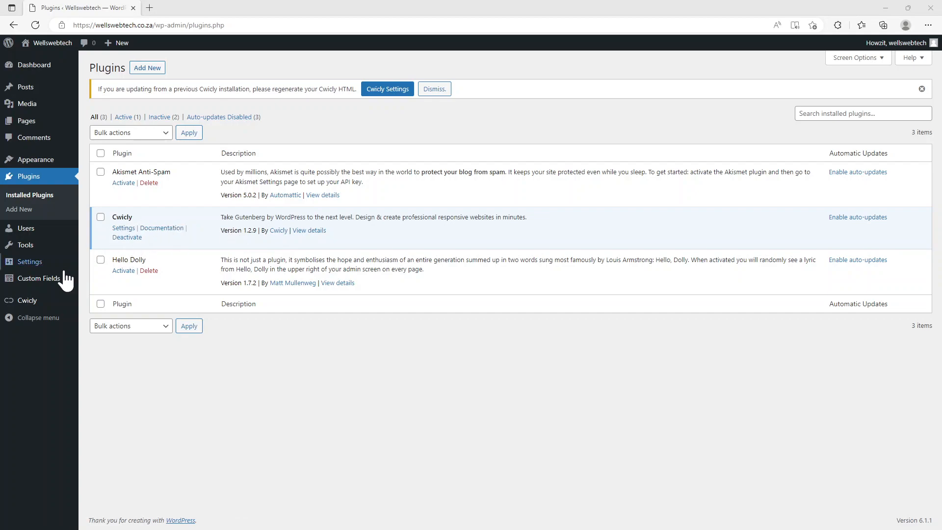
View the Cwicly Themer's templates and the theme's template parts, and return to the Themer without saving
mouse_move(21, 303)
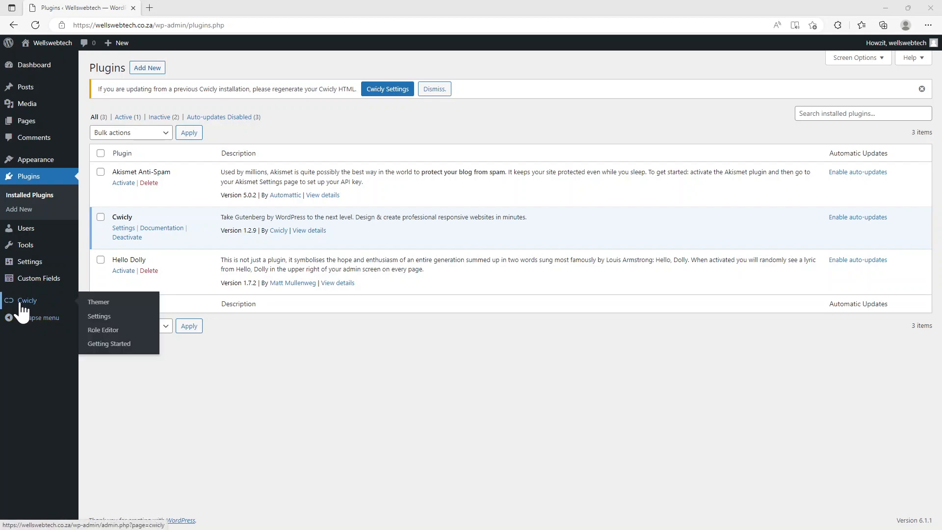
left_click(93, 307)
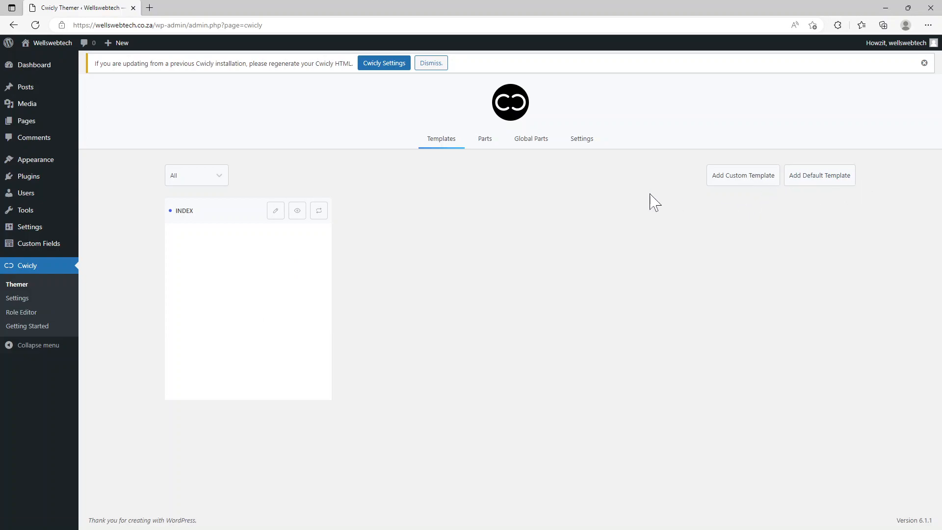
left_click(491, 144)
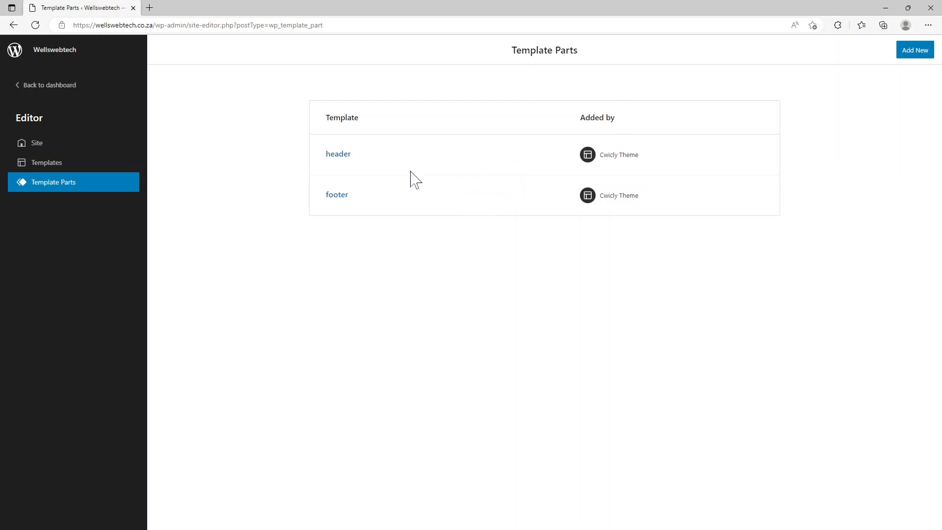
left_click(17, 88)
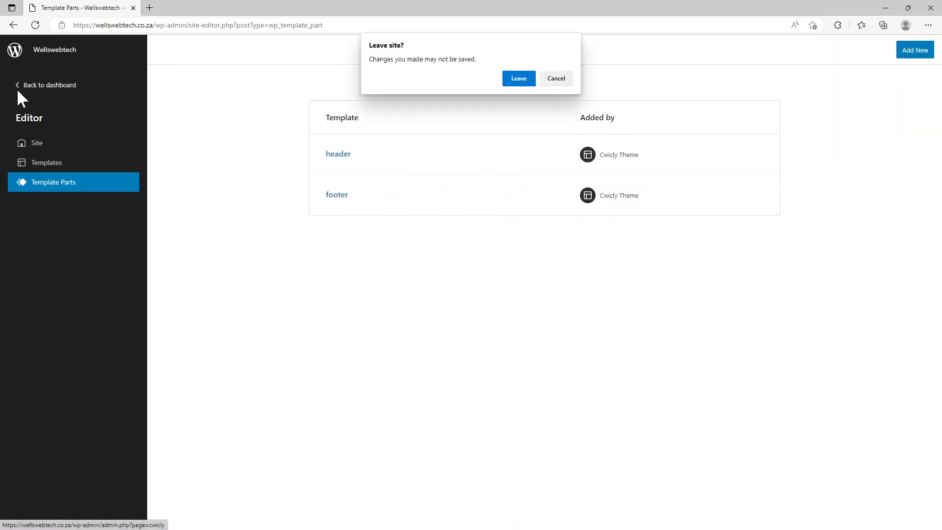
left_click(519, 80)
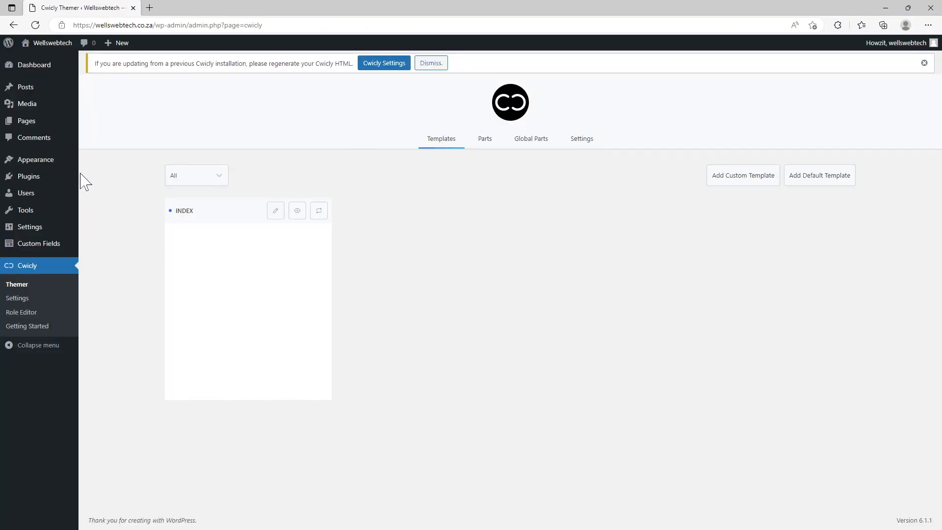
Look through the Pages and Appearance options and open the list of installed plugins
mouse_move(24, 125)
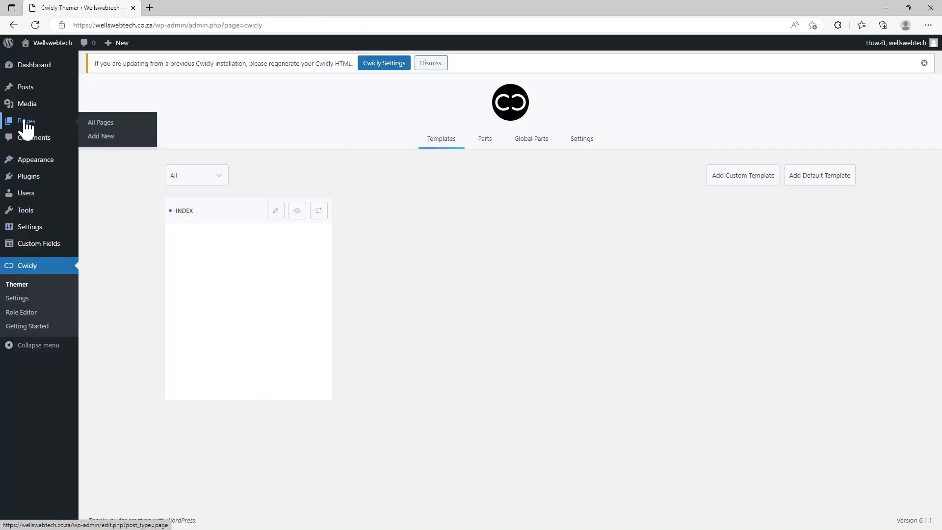
mouse_move(35, 158)
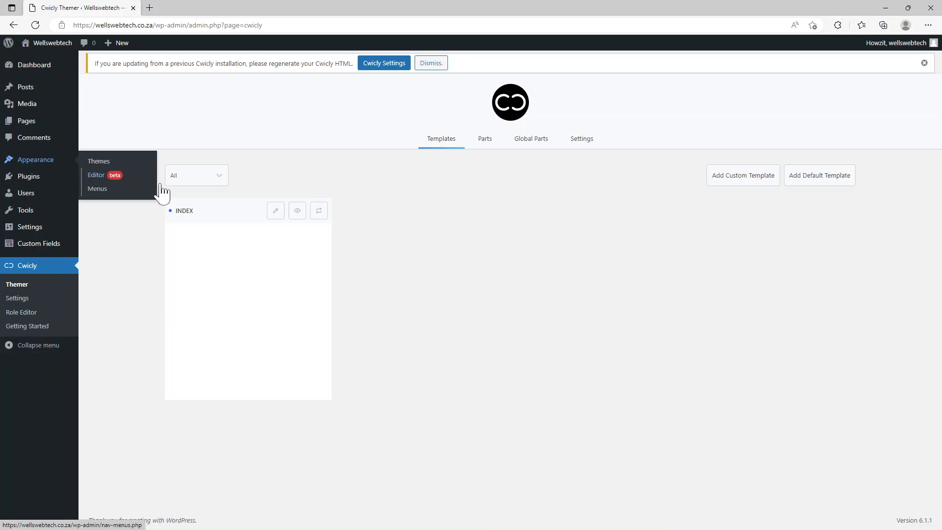
left_click(30, 178)
mouse_move(32, 166)
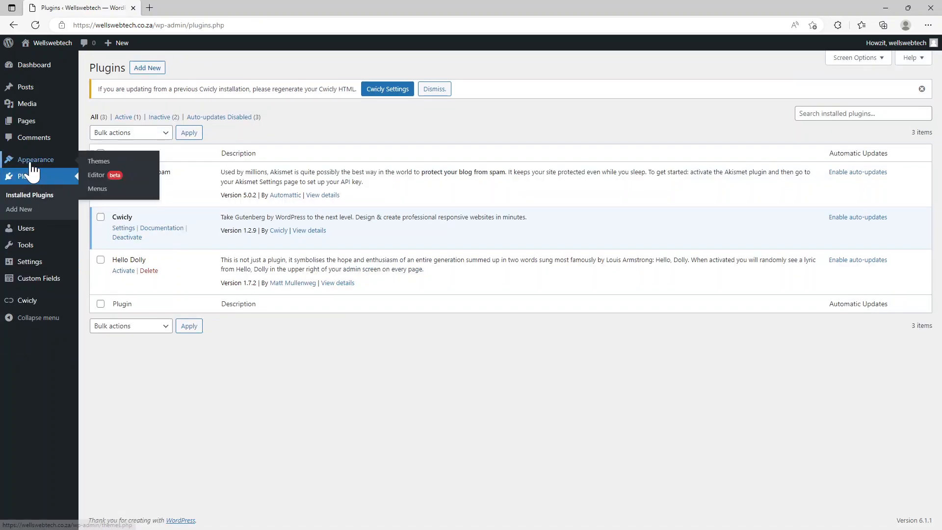